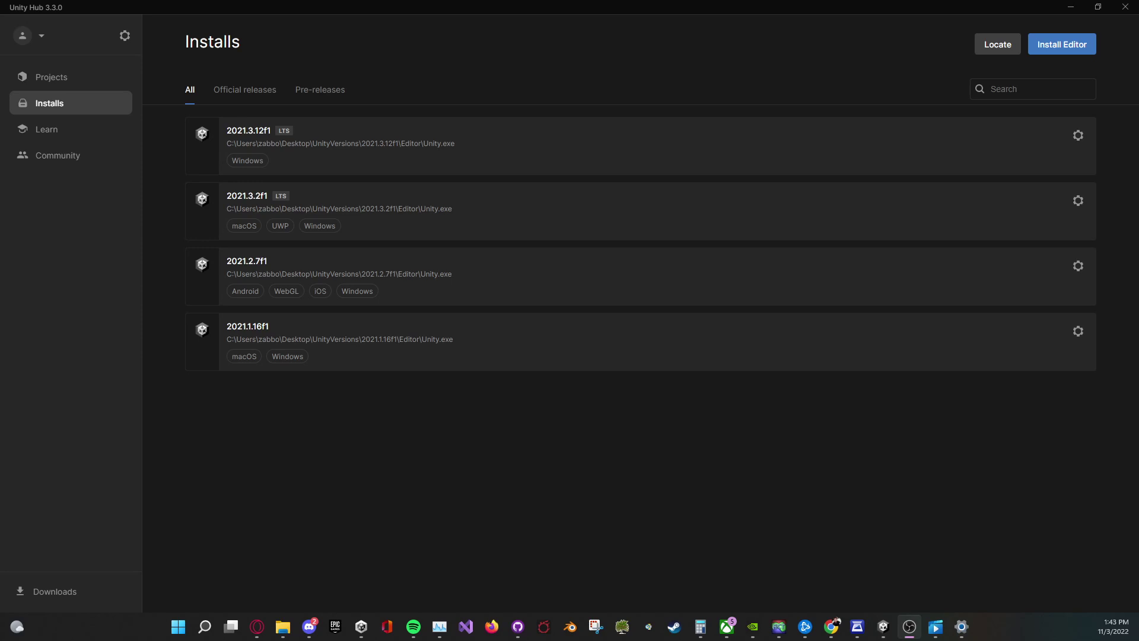
Switch to the web browser to view the itch.io home page.
{"action": "left_click", "coordinate": [256, 627]}
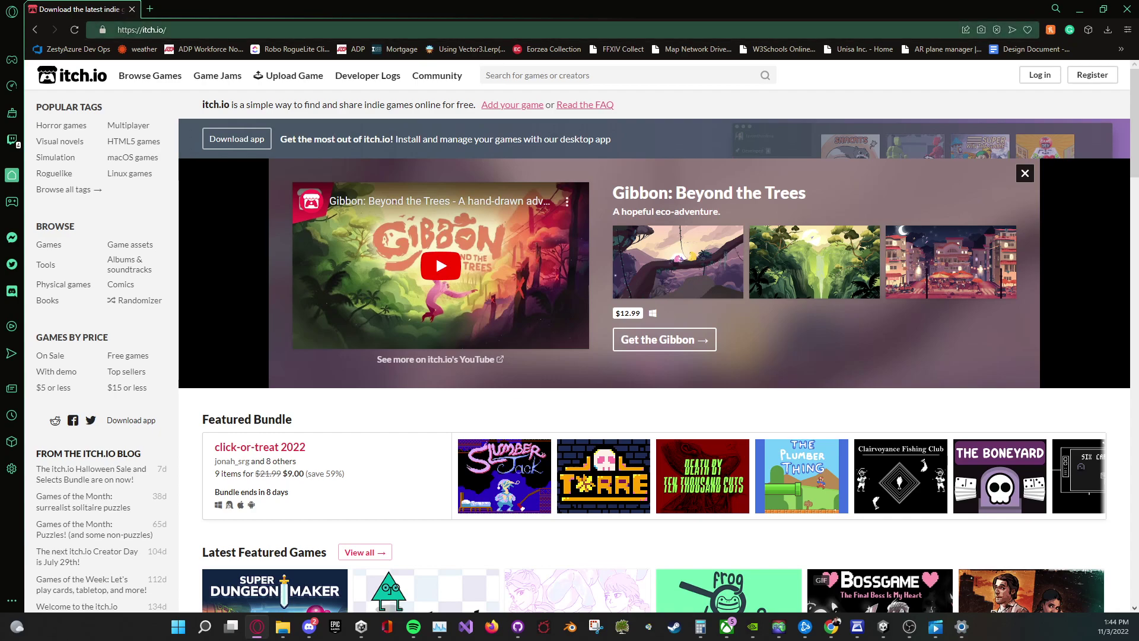
{"action": "left_click_drag", "start_coordinate": [356, 10], "coordinate": [0, 409]}
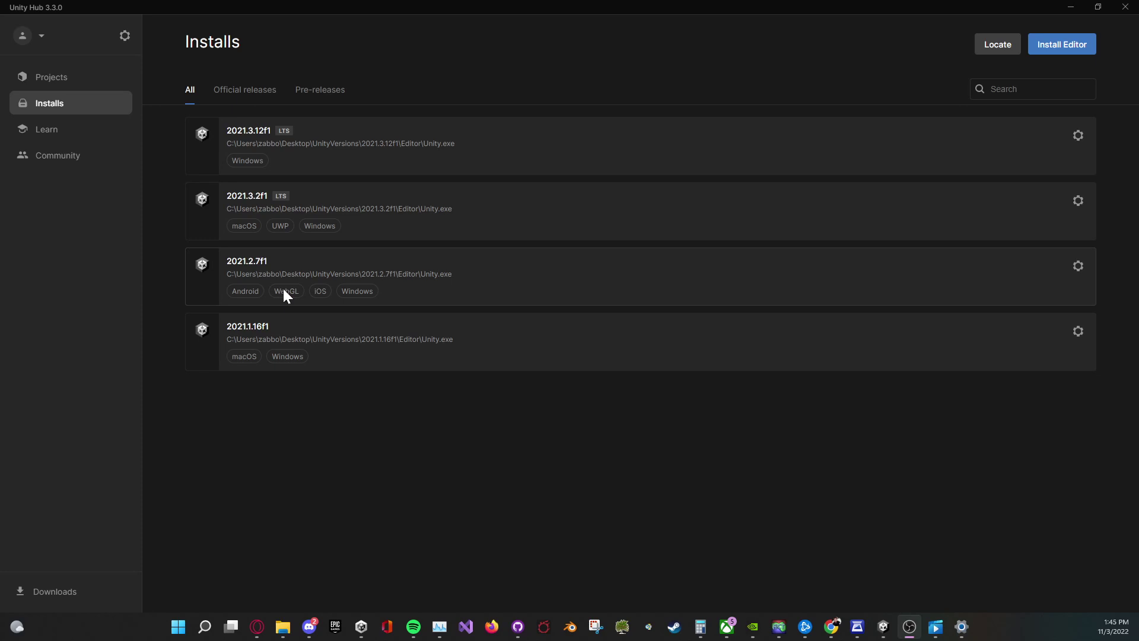
Check in Unity Hub whether WebGL Build Support is among the modules of the 2021.2.7f1 install.
{"action": "left_click", "coordinate": [1080, 270]}
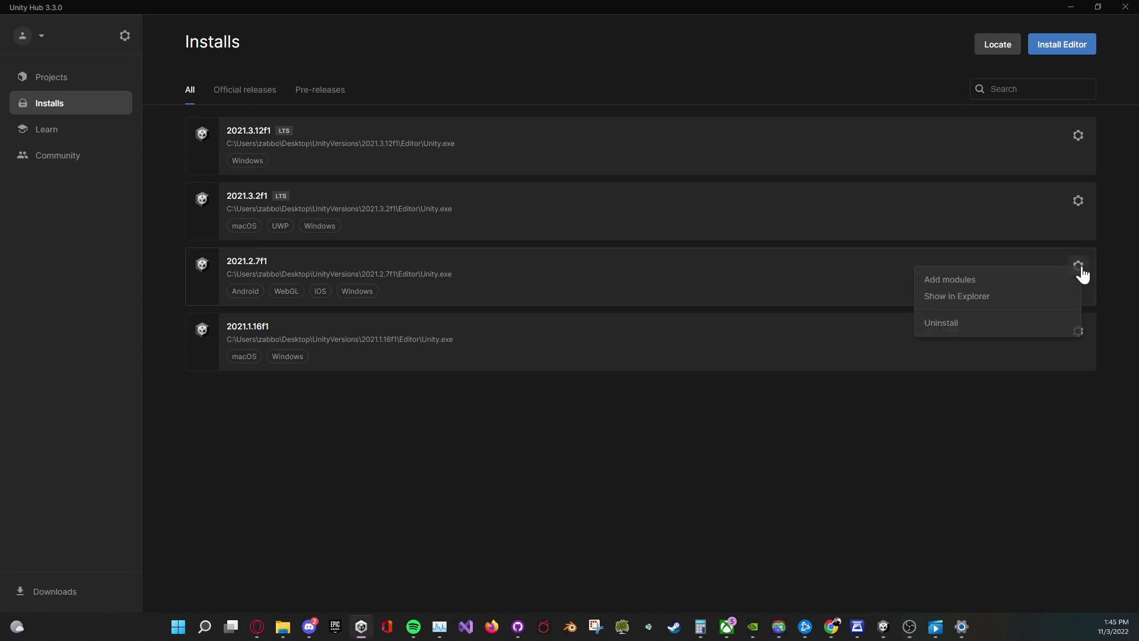
{"action": "left_click", "coordinate": [1001, 287]}
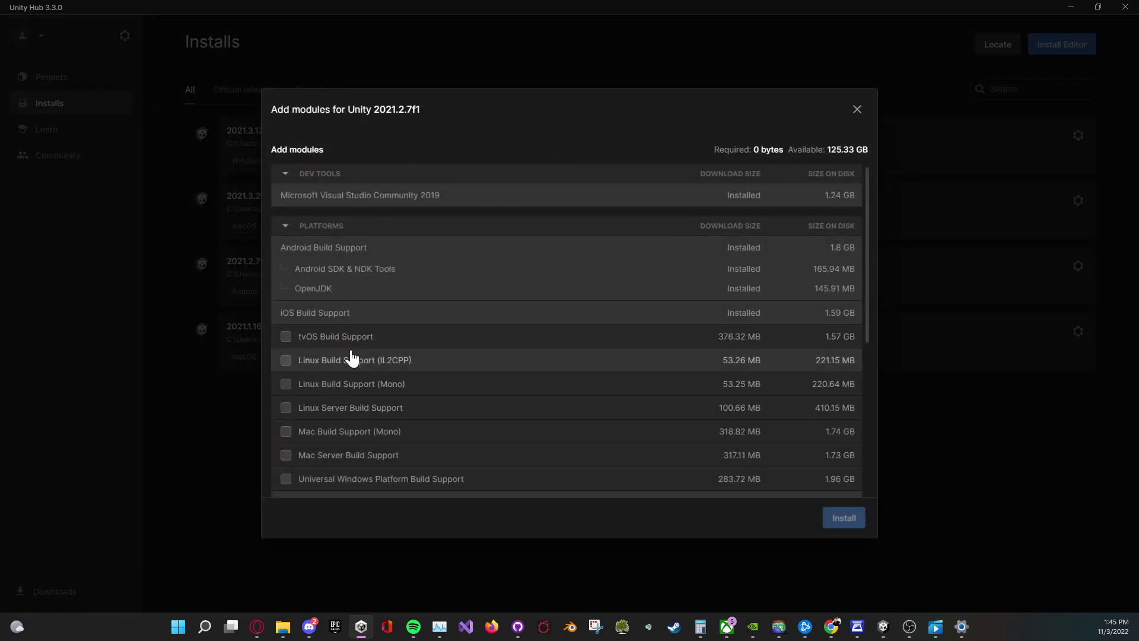
{"action": "scroll", "coordinate": [351, 359], "scroll_direction": "down", "scroll_amount": 2}
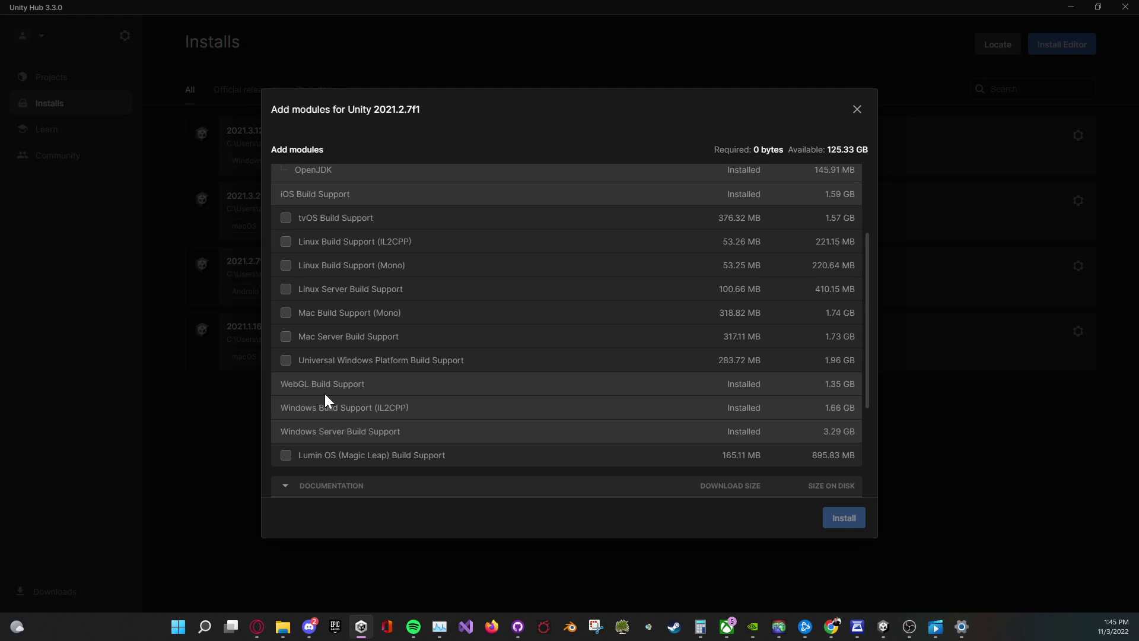
{"action": "left_click", "coordinate": [856, 109]}
{"action": "left_click", "coordinate": [1078, 265]}
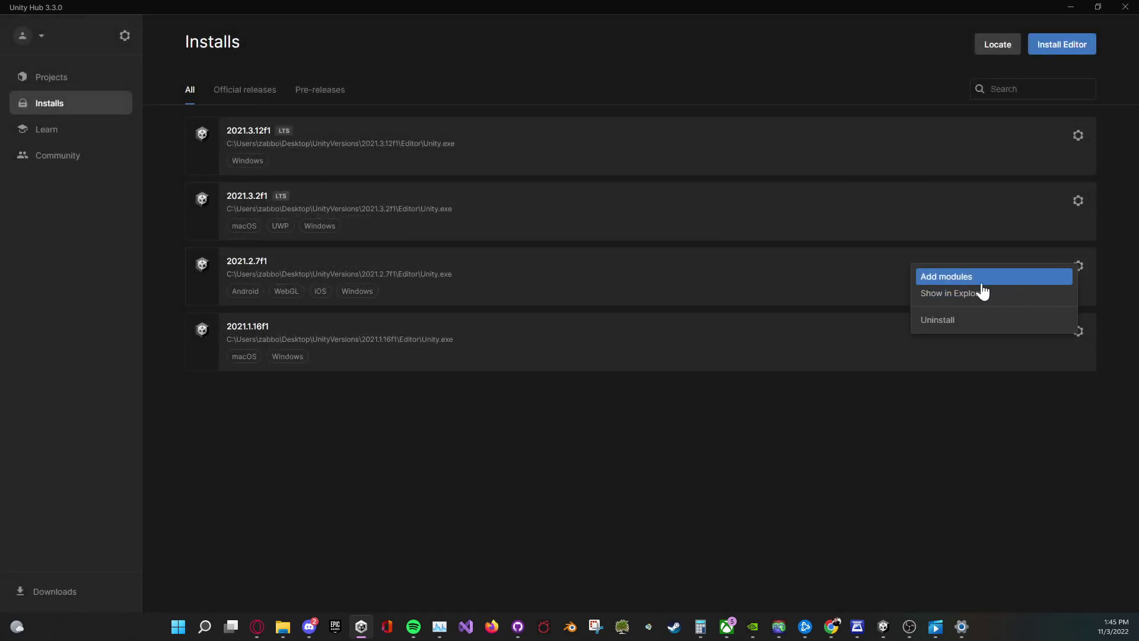
{"action": "left_click", "coordinate": [454, 472]}
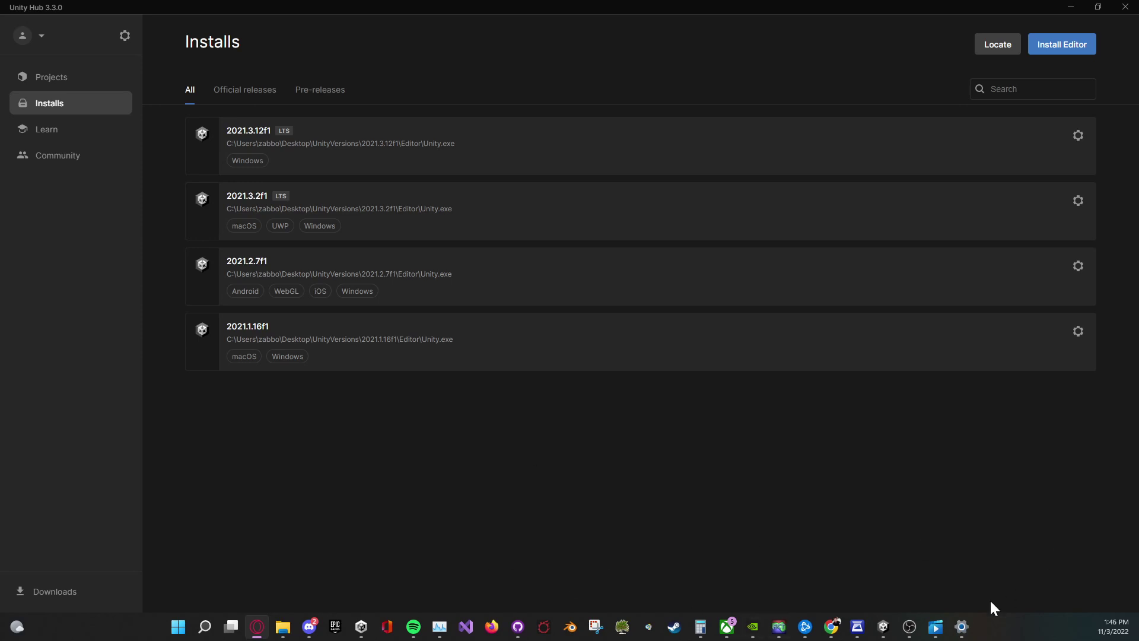
Switch to the WebGLExample project in the Unity editor, change its build platform to WebGL and close the Build Settings.
{"action": "left_click", "coordinate": [883, 626]}
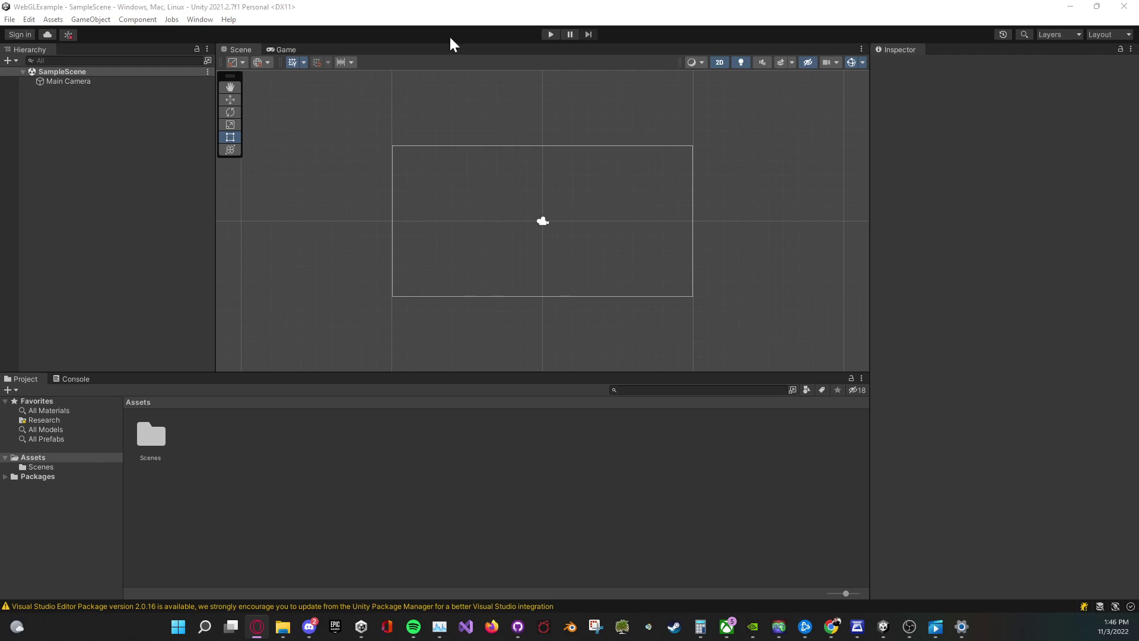
{"action": "left_click", "coordinate": [10, 22]}
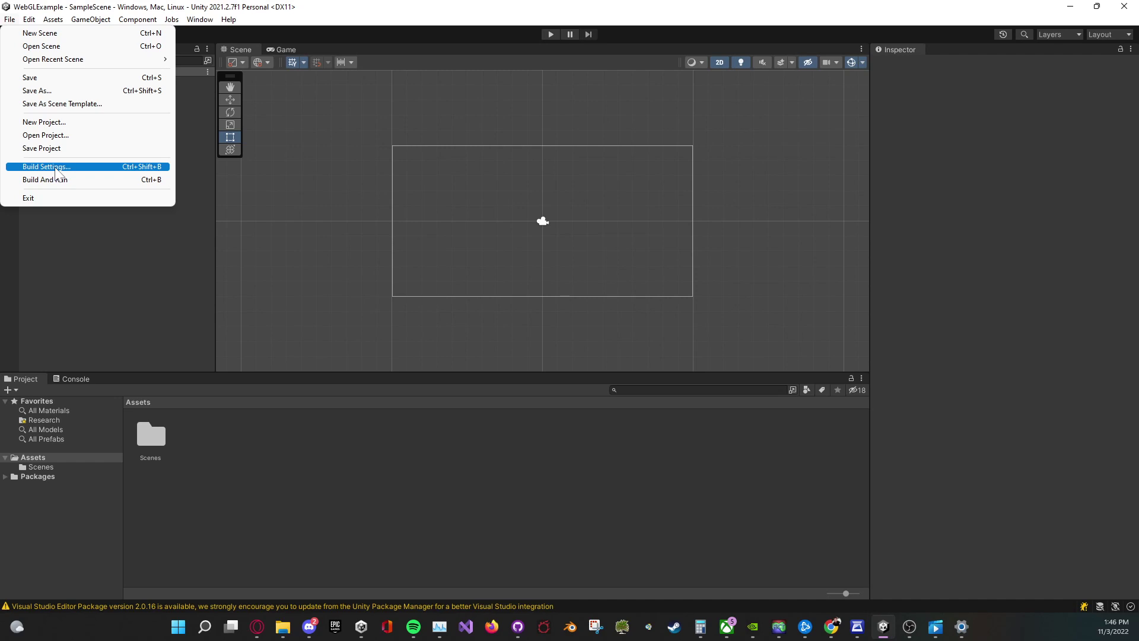
{"action": "left_click", "coordinate": [56, 169]}
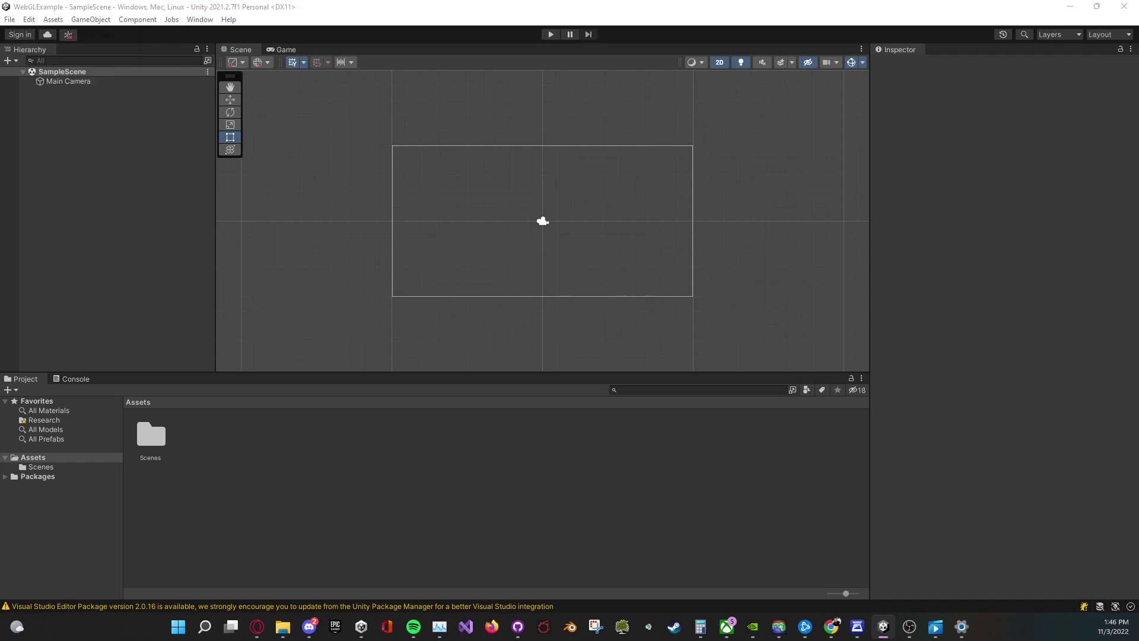
{"action": "left_click_drag", "start_coordinate": [0, 6], "coordinate": [484, 65]}
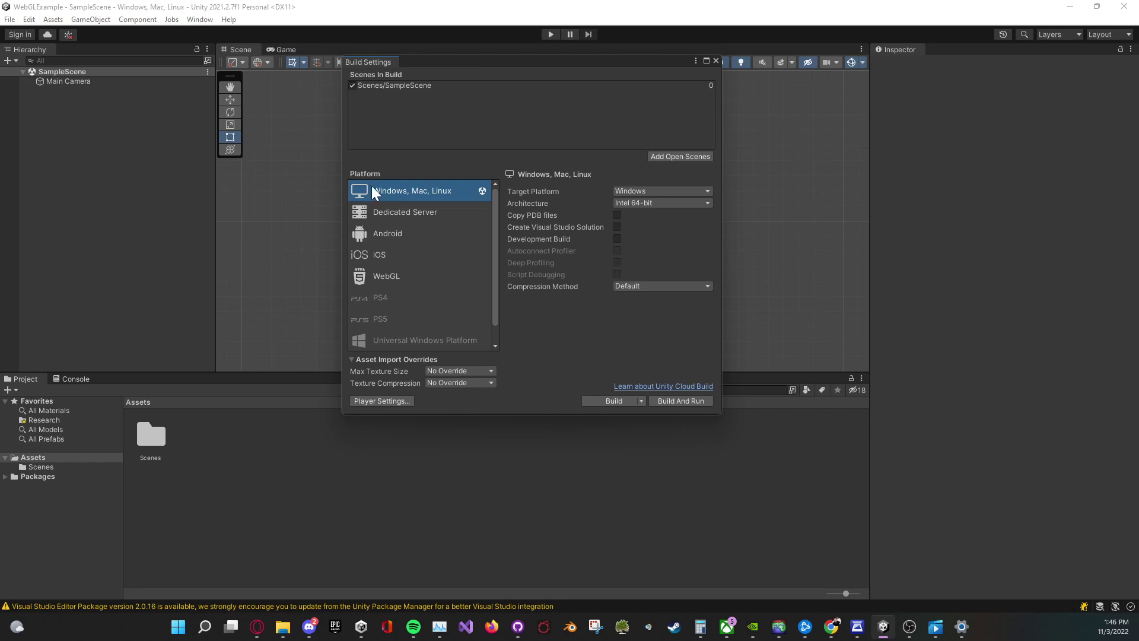
{"action": "left_click", "coordinate": [403, 276]}
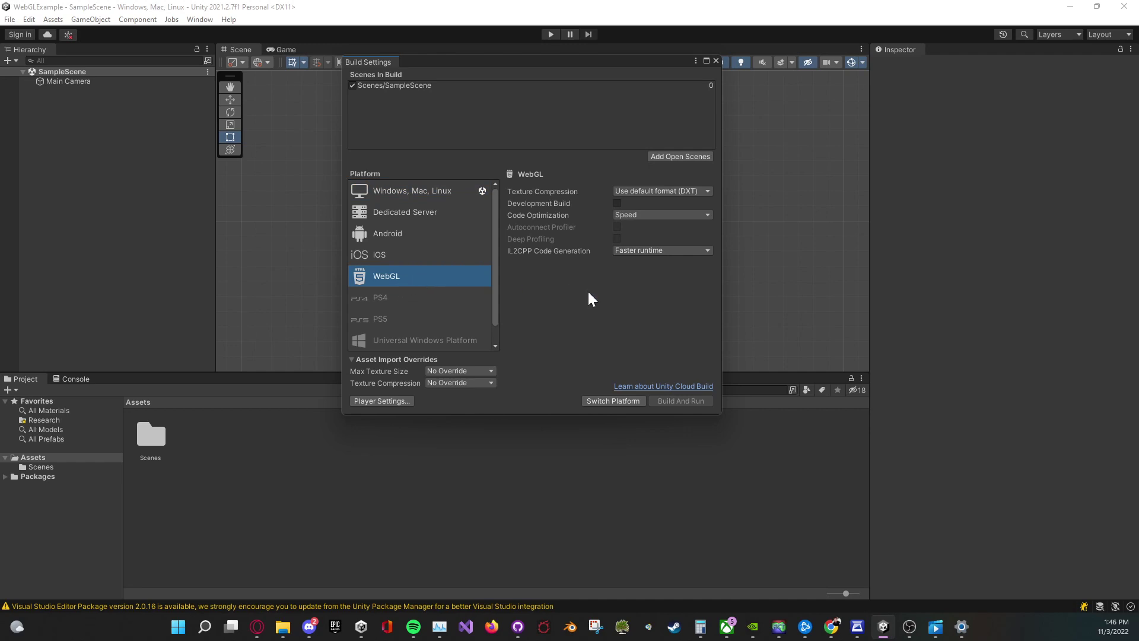
{"action": "left_click", "coordinate": [605, 400]}
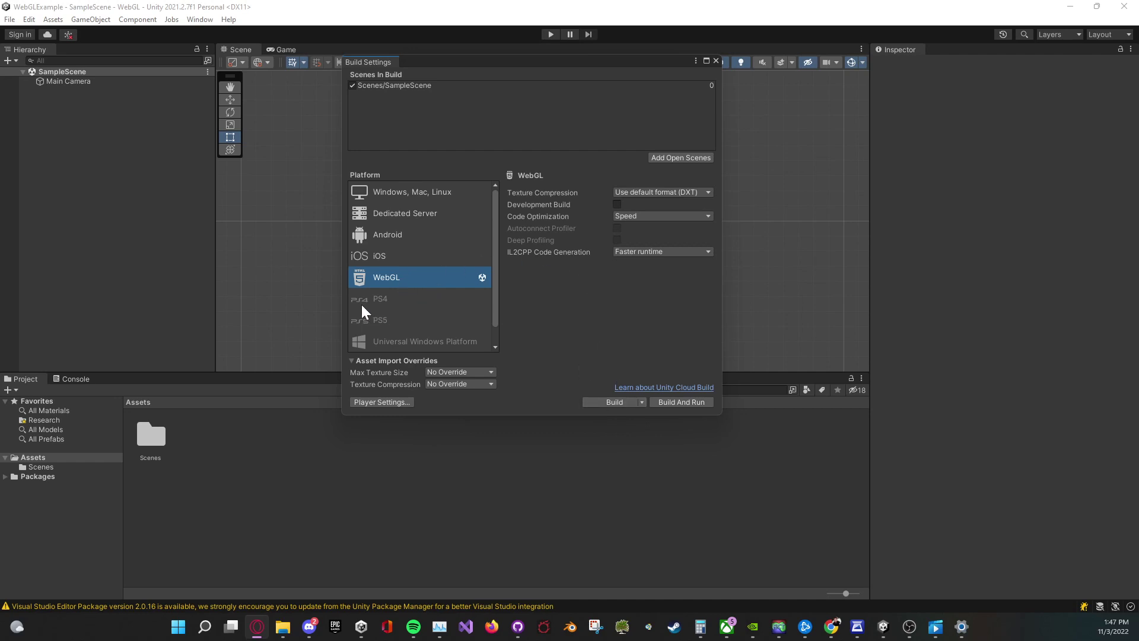
{"action": "left_click", "coordinate": [95, 277]}
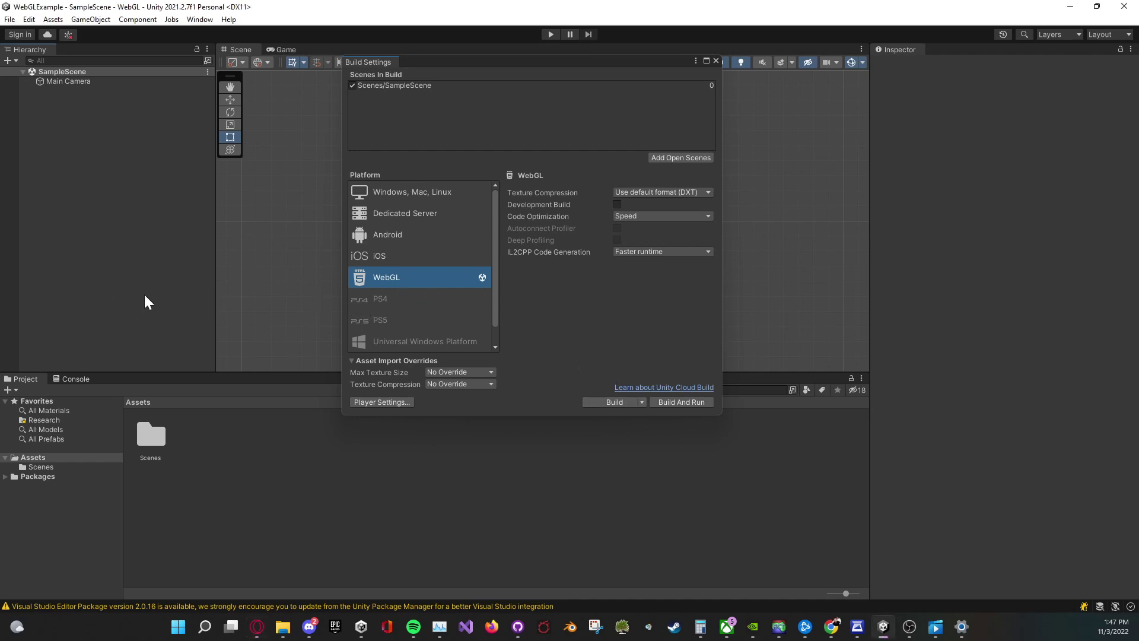
{"action": "left_click", "coordinate": [716, 60]}
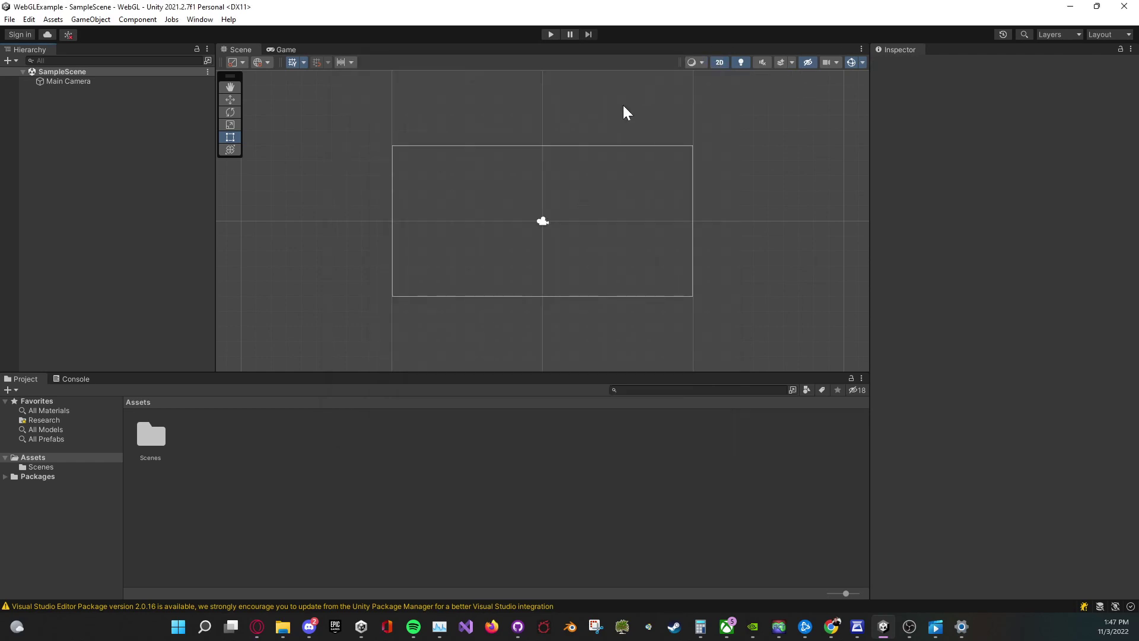
Open the Project Settings and look through the Services, Graphics, Input Manager, Package Manager and Memory Settings categories.
{"action": "left_click", "coordinate": [8, 20]}
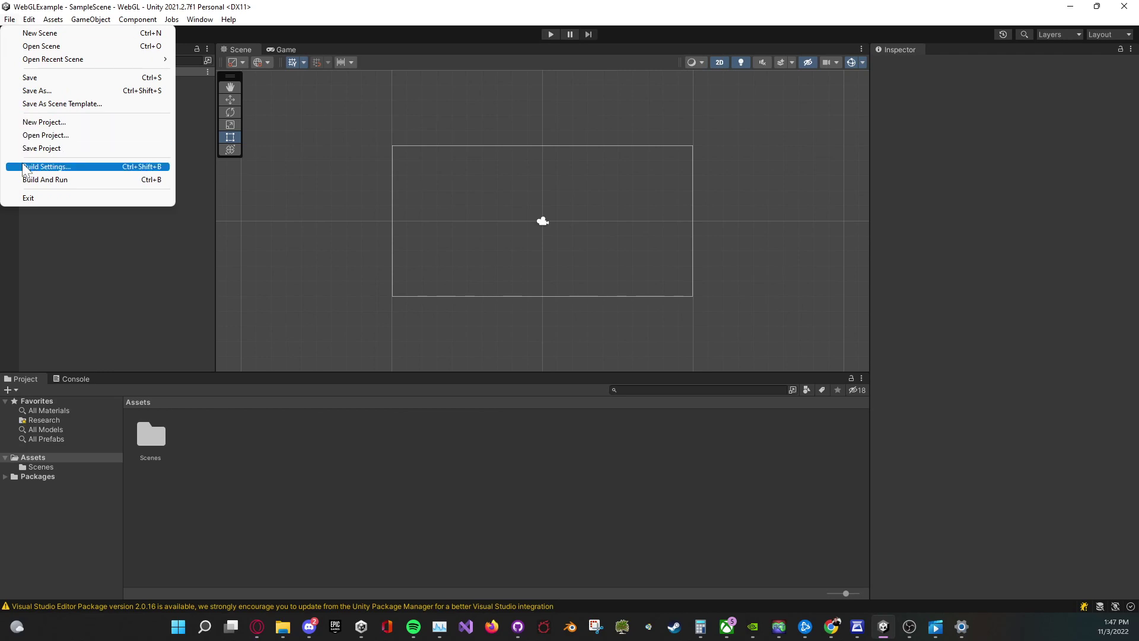
{"action": "mouse_move", "coordinate": [35, 24]}
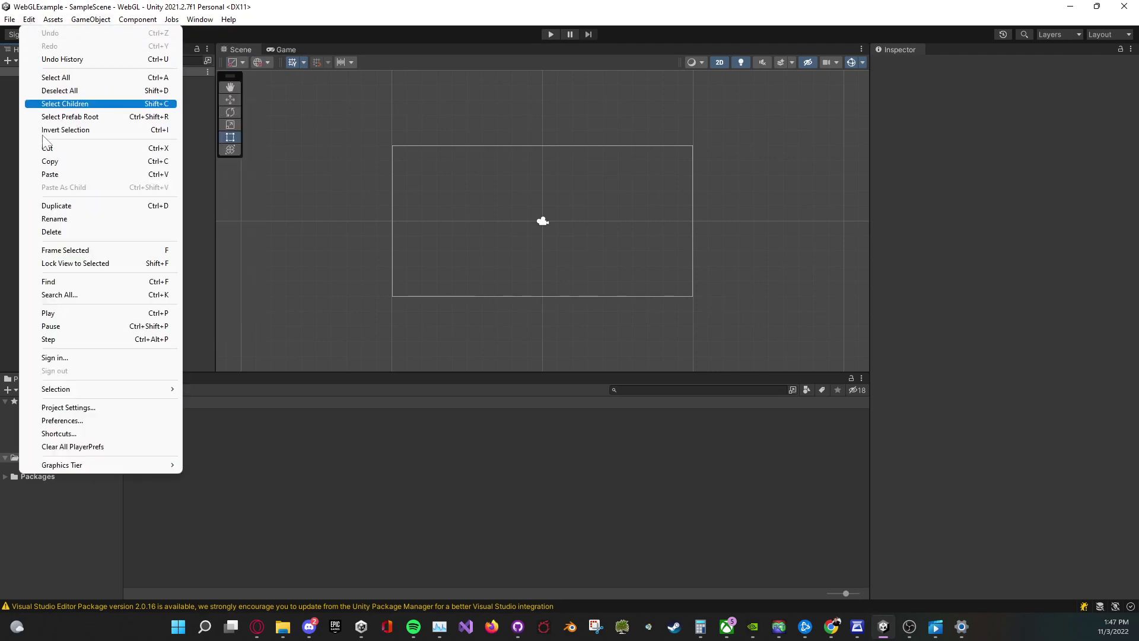
{"action": "left_click", "coordinate": [94, 408]}
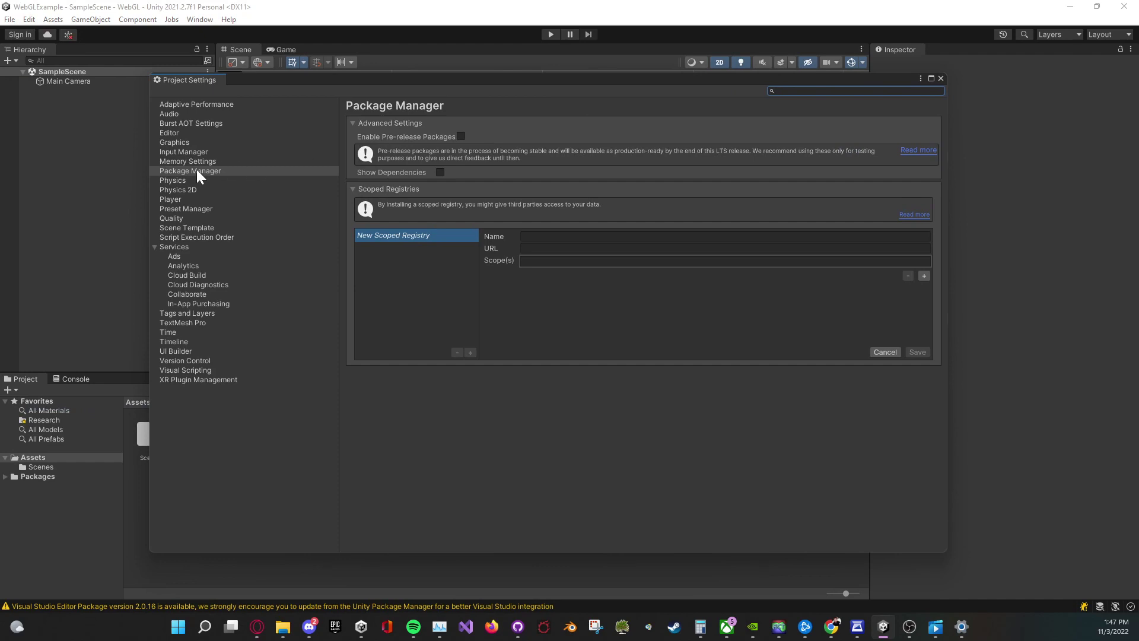
{"action": "left_click", "coordinate": [162, 247]}
{"action": "left_click", "coordinate": [154, 247]}
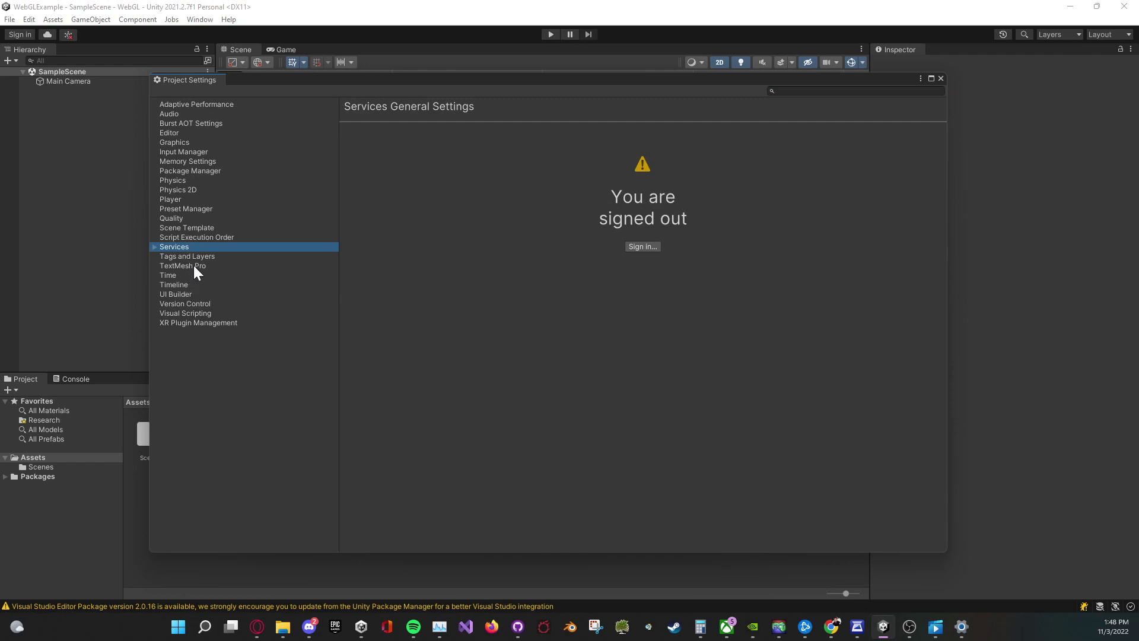
{"action": "left_click", "coordinate": [186, 143]}
{"action": "left_click", "coordinate": [187, 152]}
{"action": "left_click", "coordinate": [192, 170]}
{"action": "left_click", "coordinate": [194, 162]}
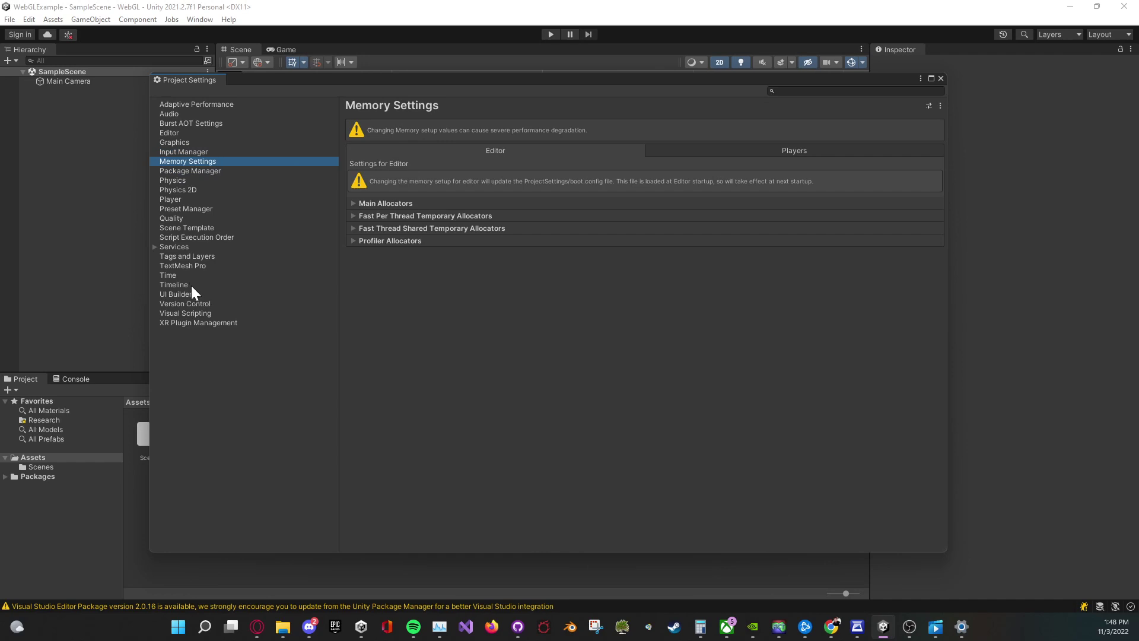
In the Player category's WebGL Publishing Settings, set Compression Format to Disabled and close the Project Settings.
{"action": "left_click", "coordinate": [170, 200]}
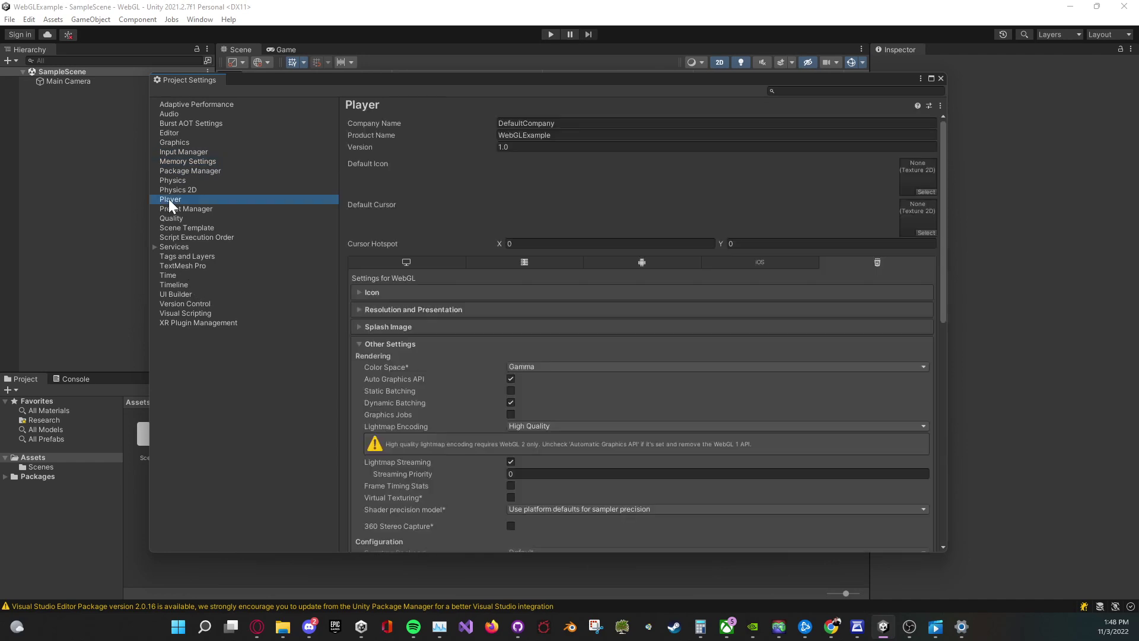
{"action": "left_click", "coordinate": [384, 347]}
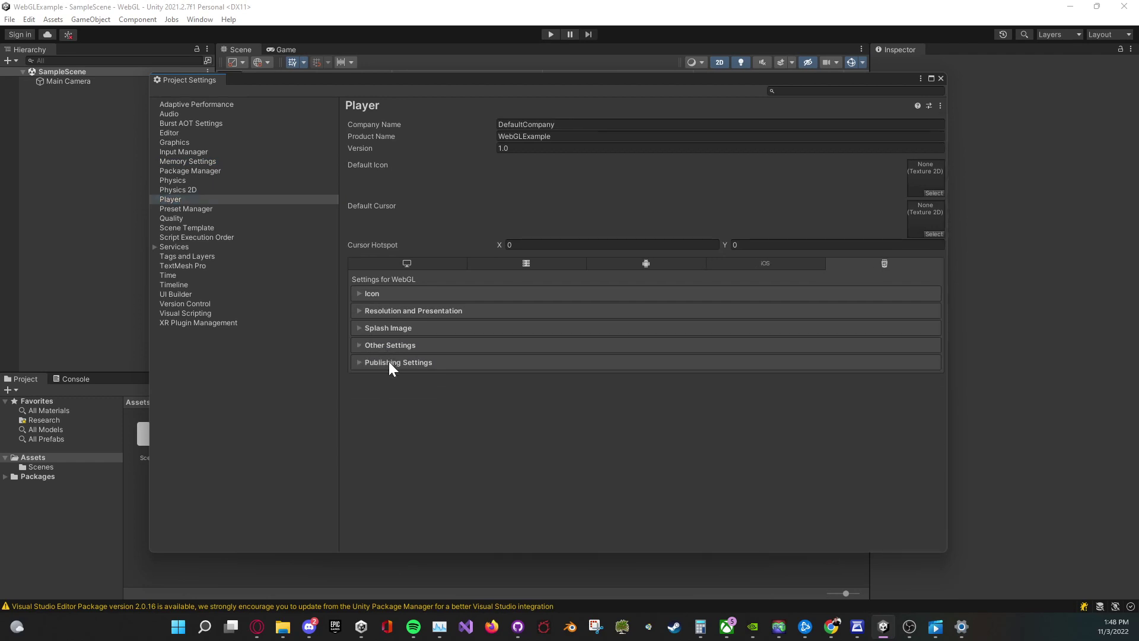
{"action": "left_click", "coordinate": [390, 362]}
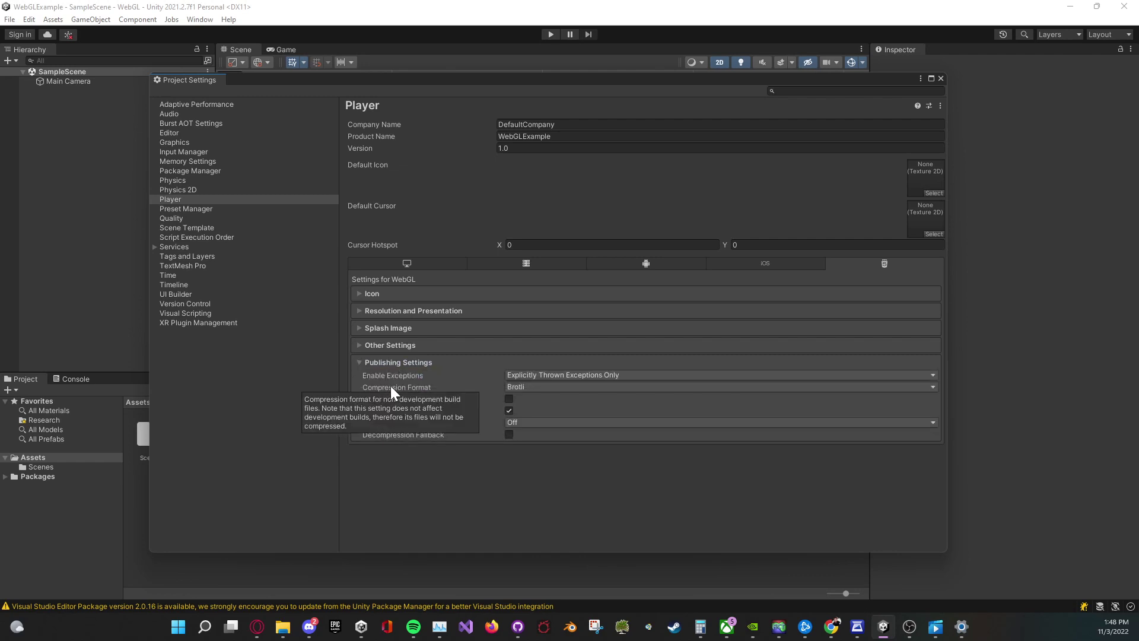
{"action": "mouse_move", "coordinate": [426, 390]}
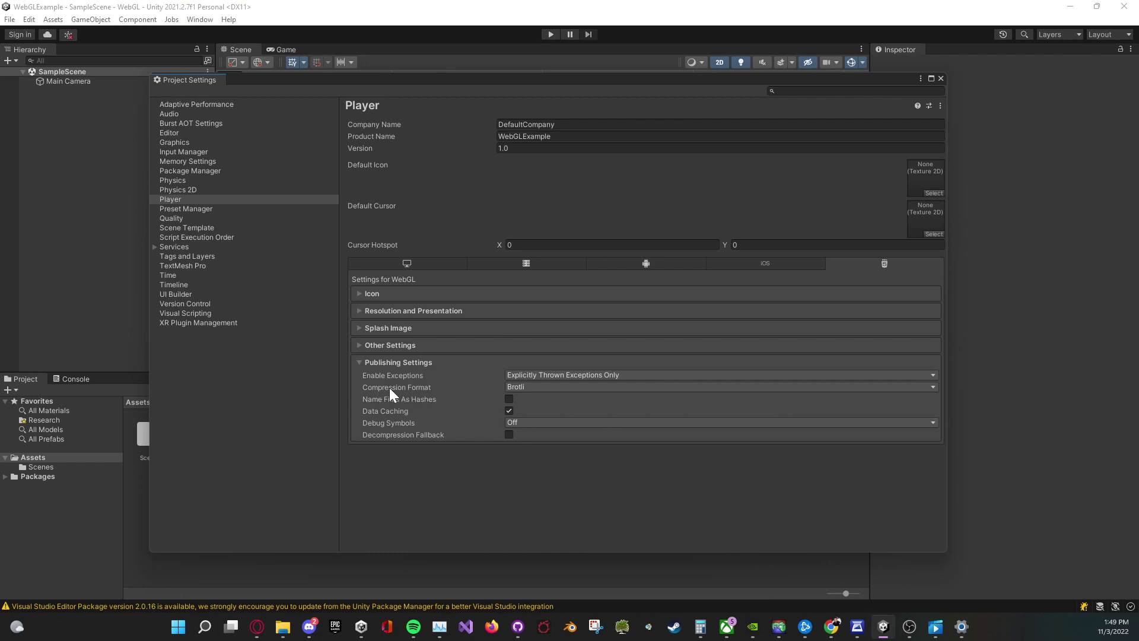
{"action": "left_click", "coordinate": [524, 388]}
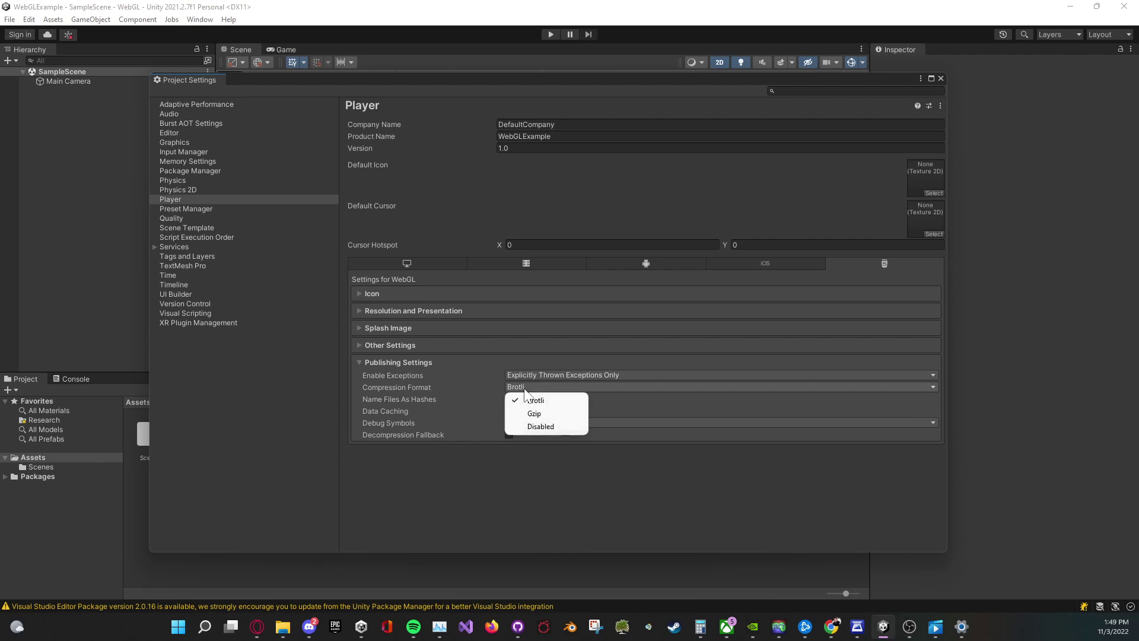
{"action": "left_click", "coordinate": [568, 426]}
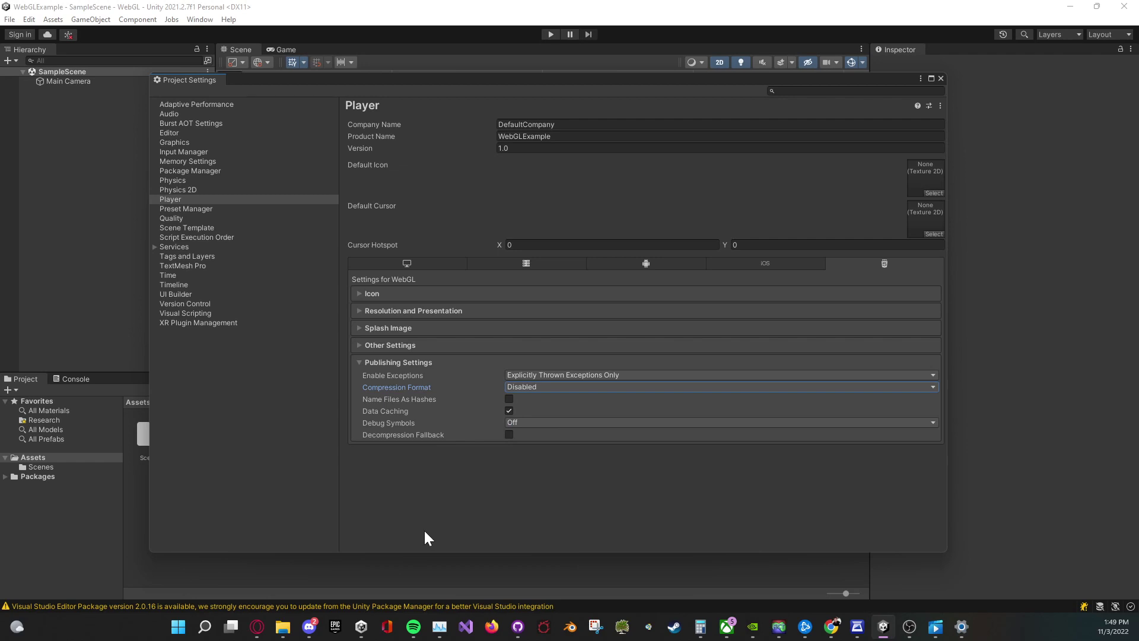
{"action": "mouse_move", "coordinate": [387, 389]}
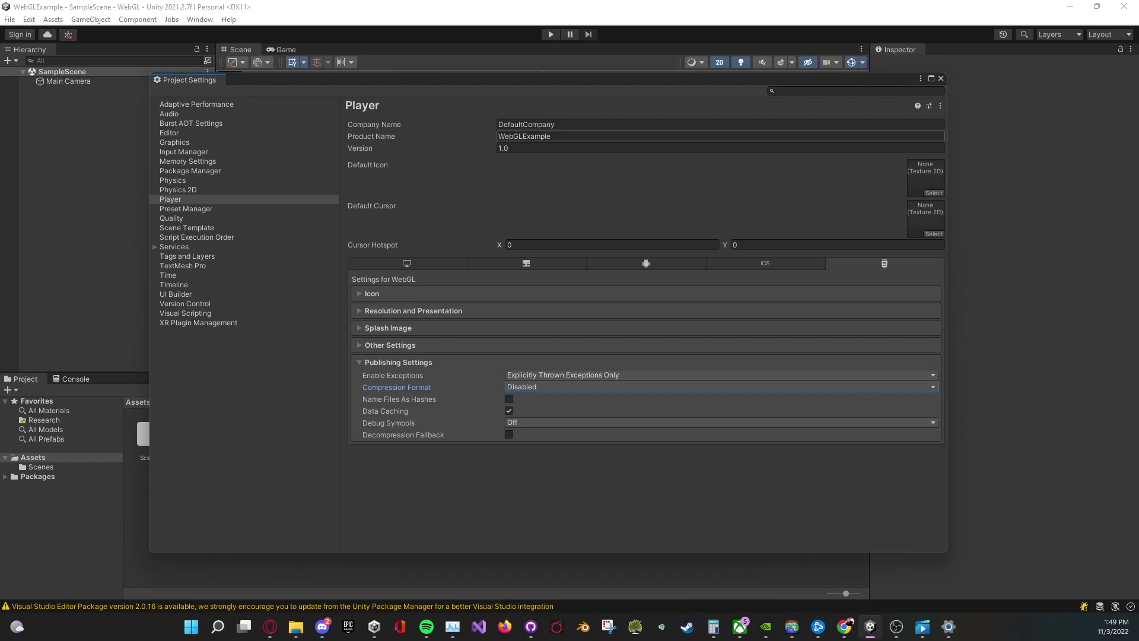
{"action": "left_click", "coordinate": [942, 79]}
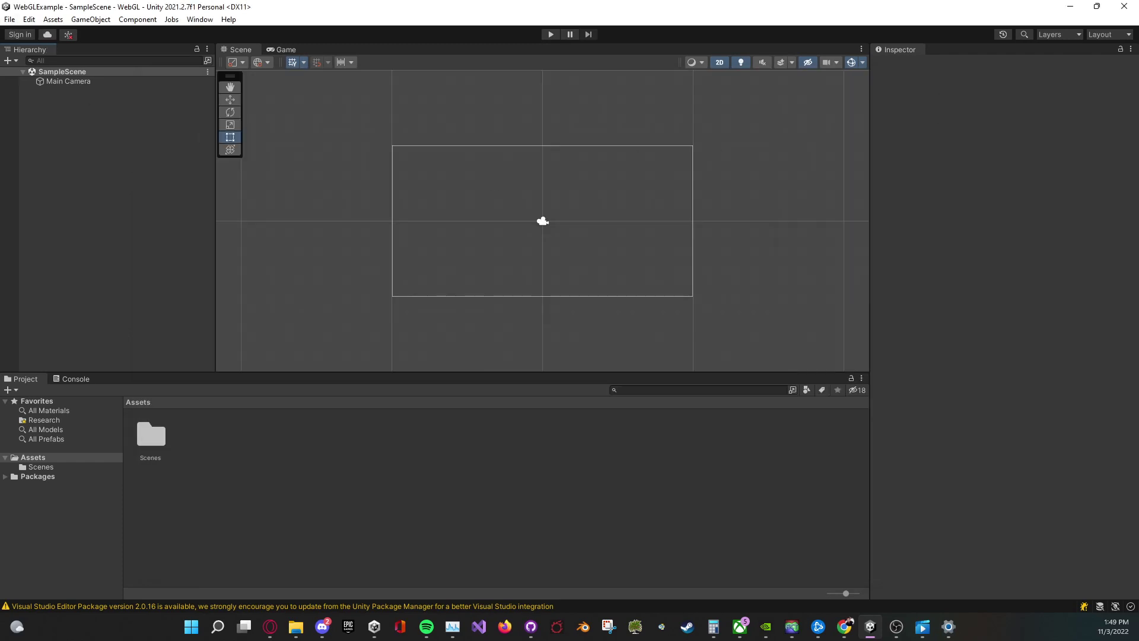
Start a WebGL build of the project from the Build Settings.
{"action": "left_click", "coordinate": [10, 19]}
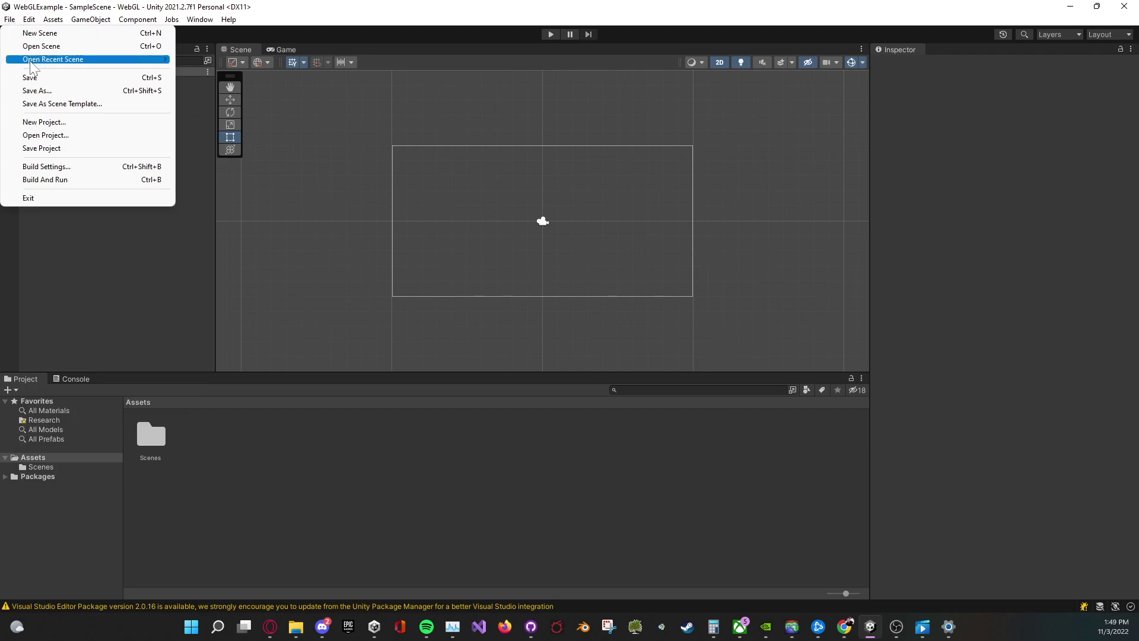
{"action": "left_click", "coordinate": [58, 166]}
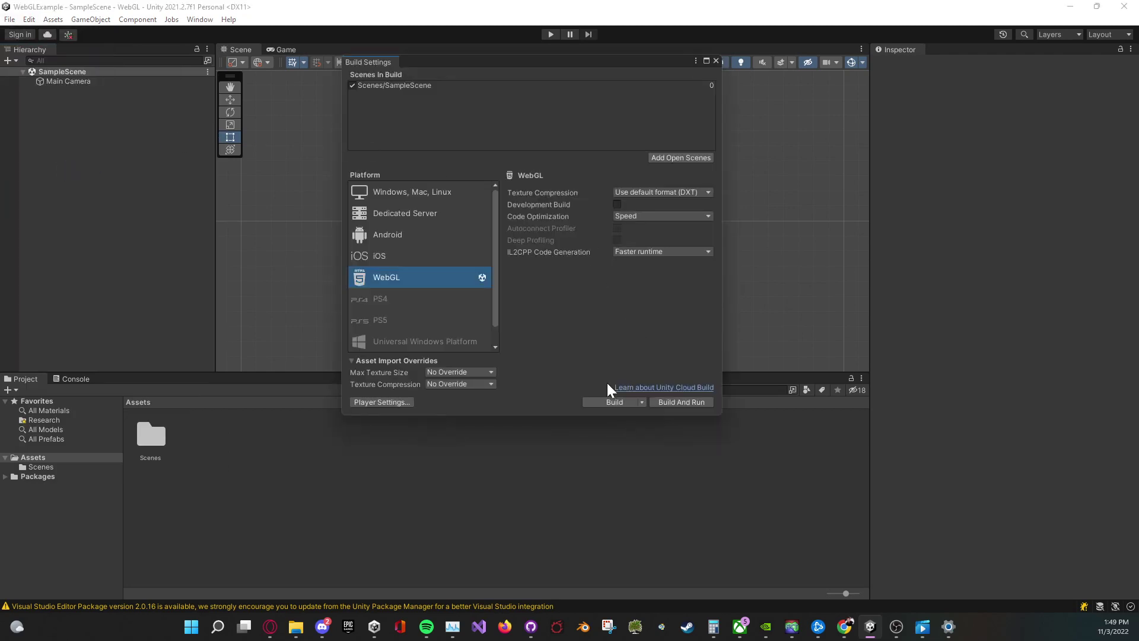
{"action": "left_click", "coordinate": [604, 397]}
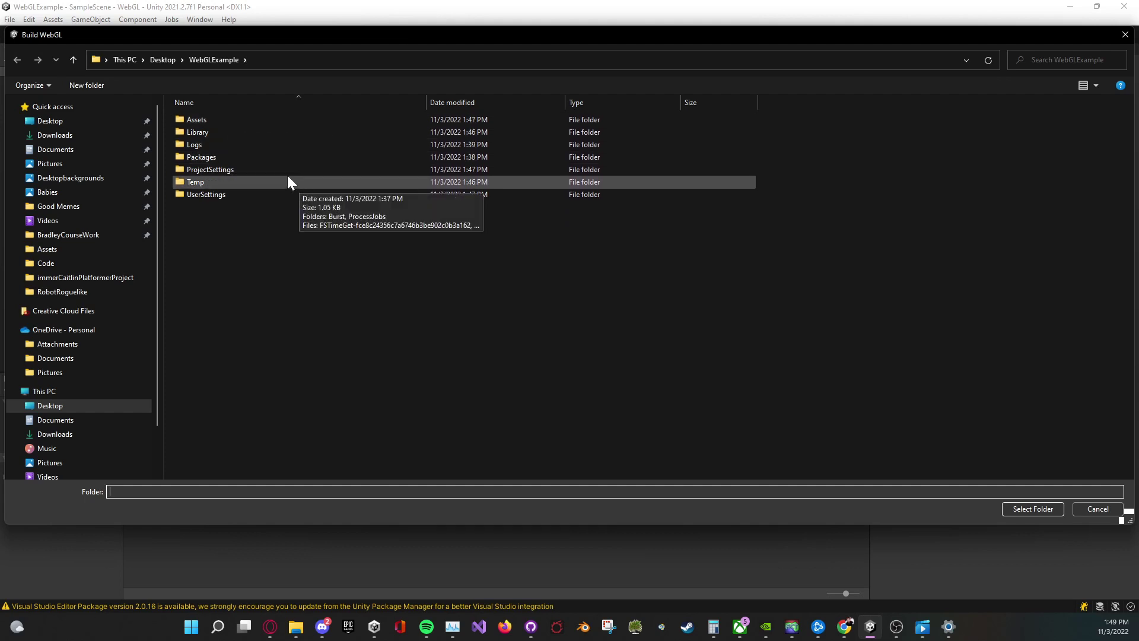
Create a new folder named WebGLExample_WebGLBuilds on the Desktop for the WebGL build.
{"action": "left_click", "coordinate": [64, 122]}
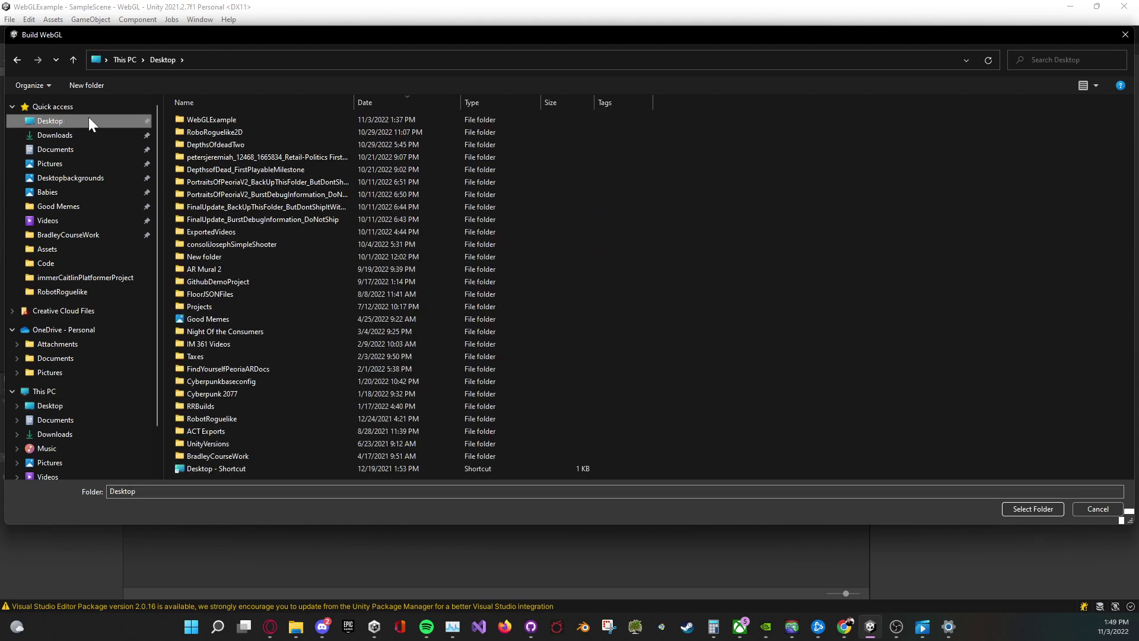
{"action": "right_click", "coordinate": [736, 240]}
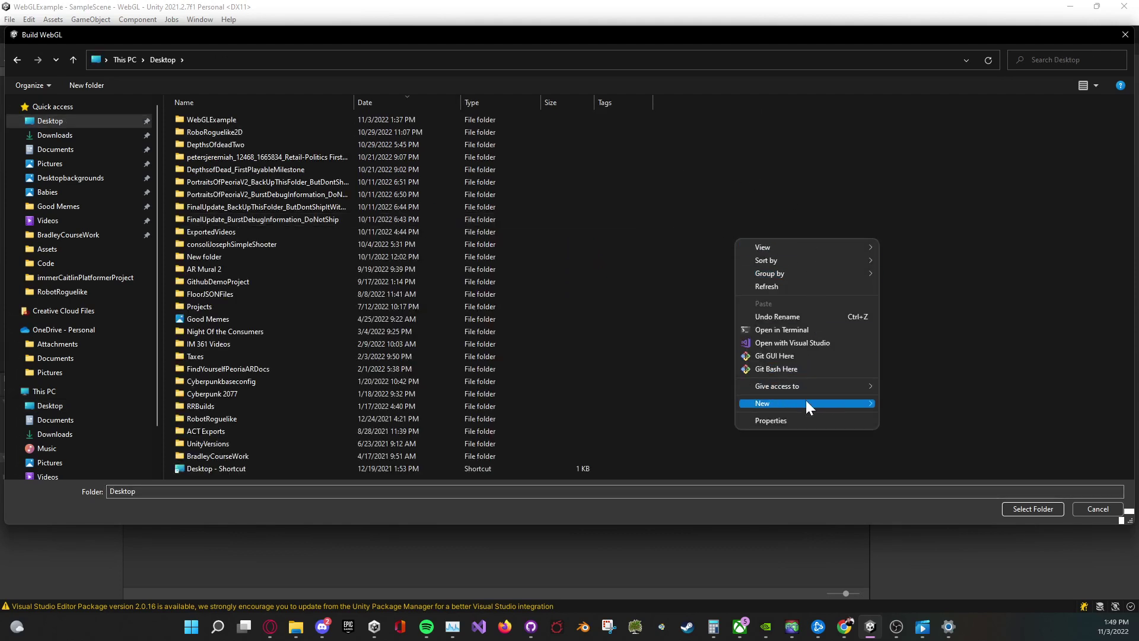
{"action": "mouse_move", "coordinate": [806, 403]}
{"action": "left_click", "coordinate": [902, 404]}
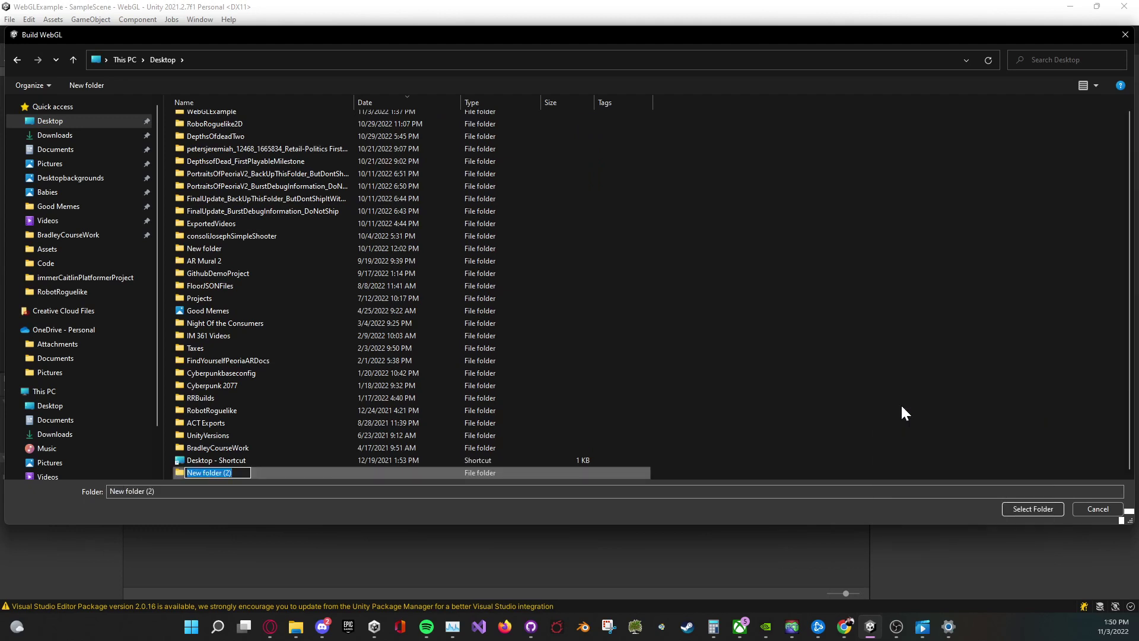
{"action": "type", "text": "WebGLExample_WebGL"}
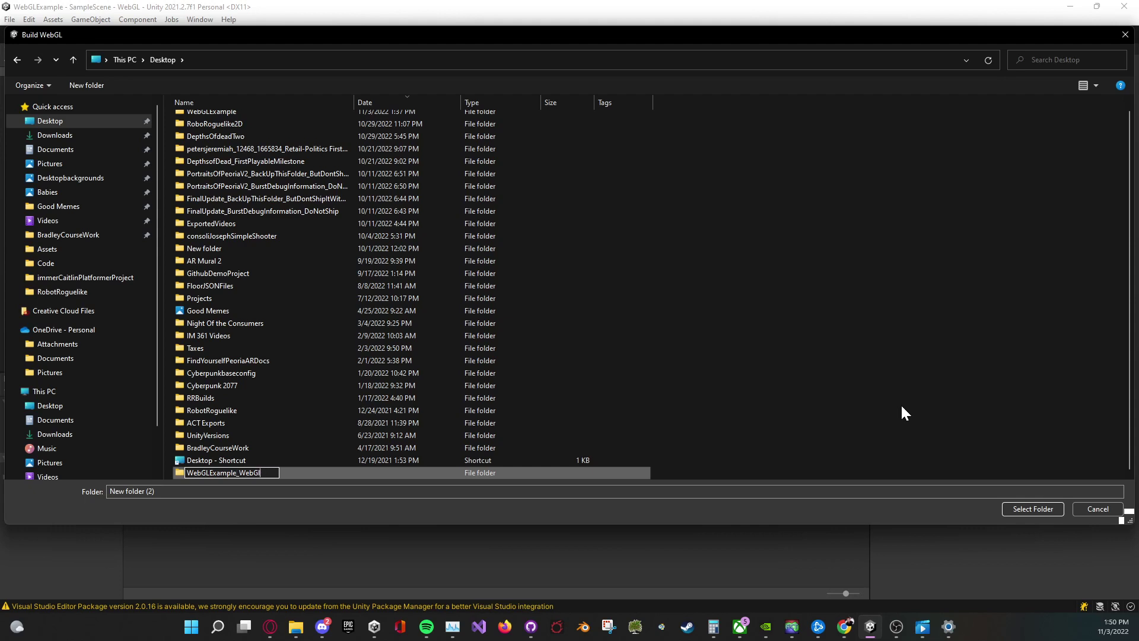
{"action": "type", "text": "Builds"}
{"action": "key", "text": "Return"}
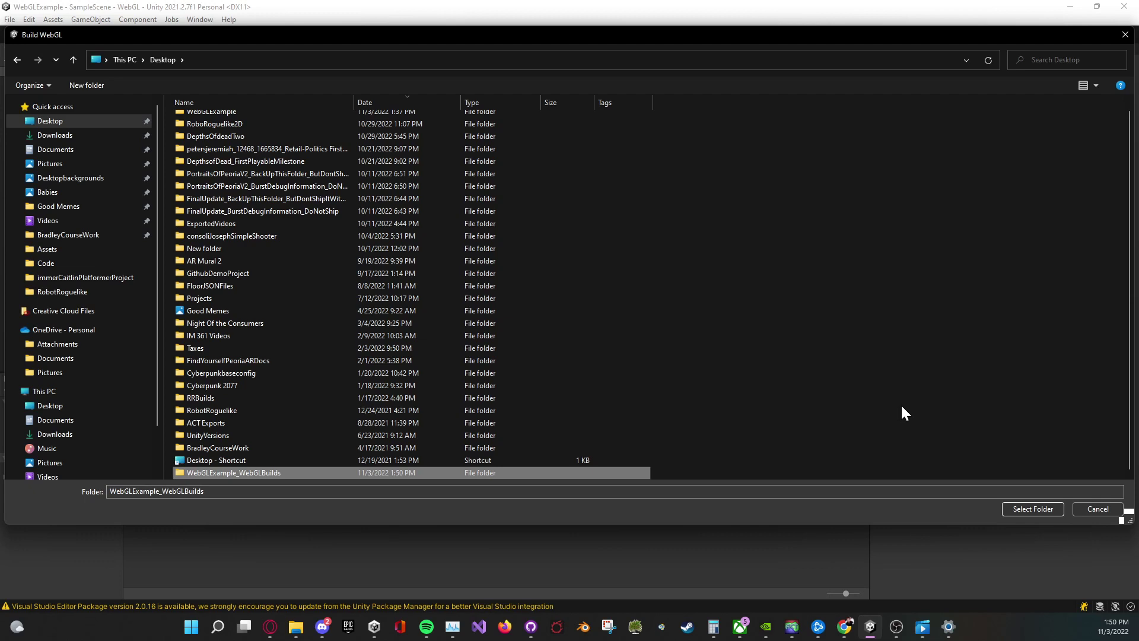
Choose the WebGLExample_WebGLBuilds folder as the build destination and let the build run.
{"action": "key", "text": "Return"}
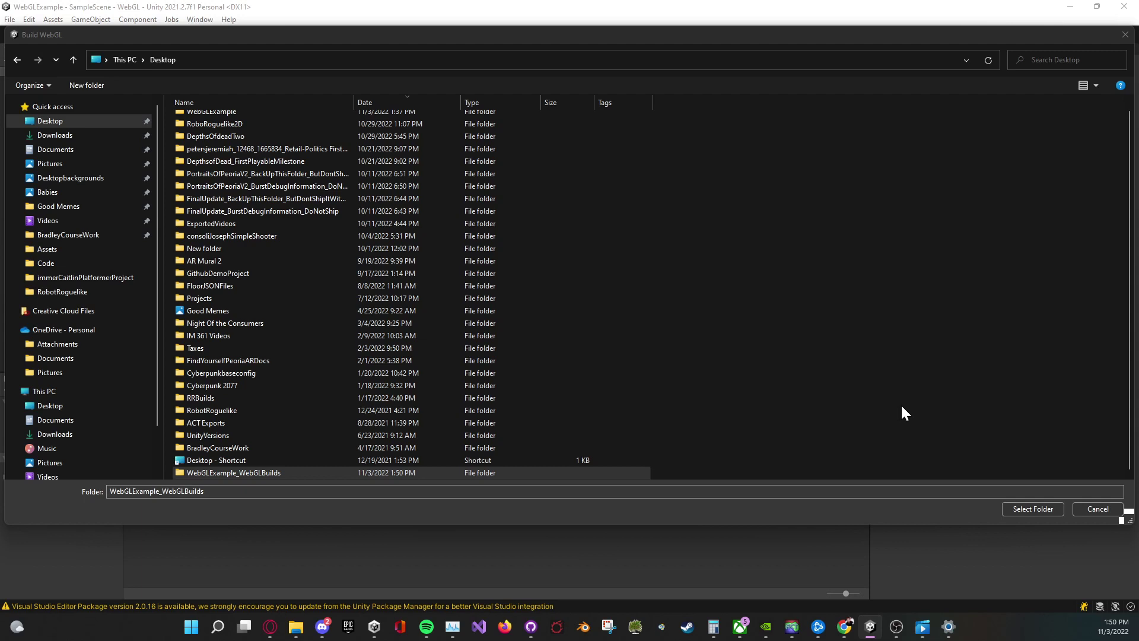
{"action": "left_click", "coordinate": [475, 471]}
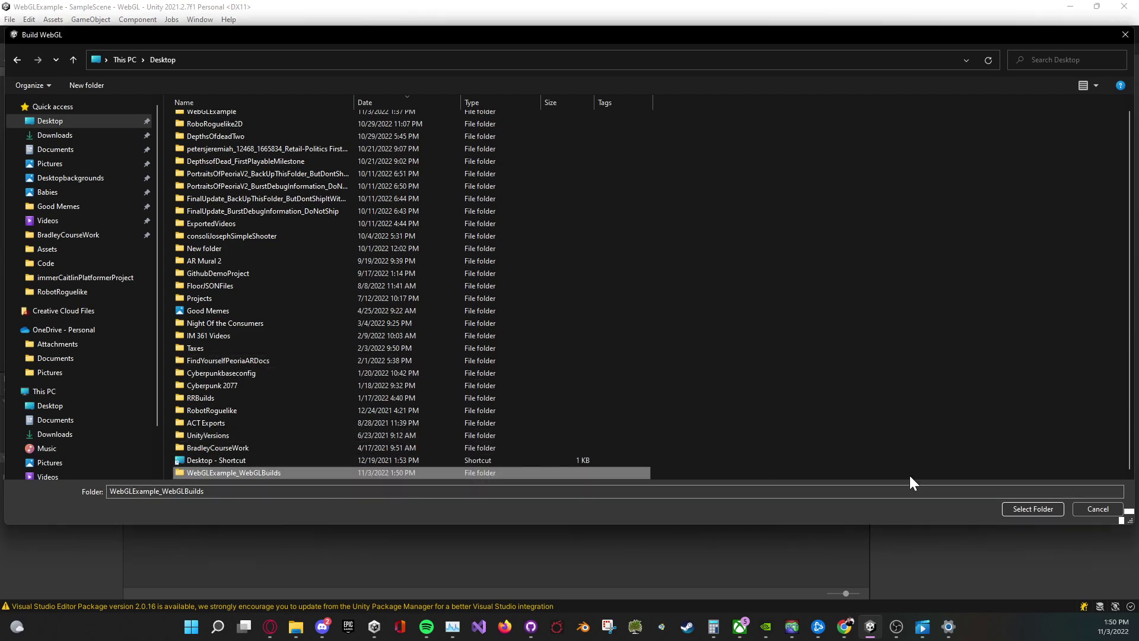
{"action": "left_click", "coordinate": [1033, 509]}
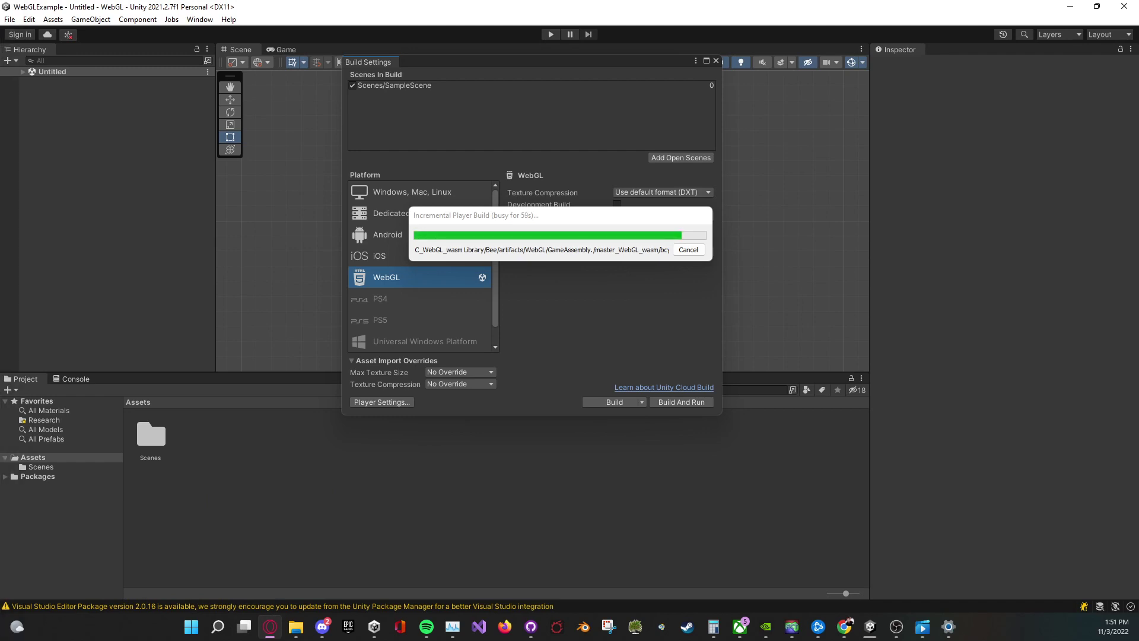
Switch to itch.io in the browser, open the creator dashboard and start a new project.
{"action": "key", "text": "alt+Tab"}
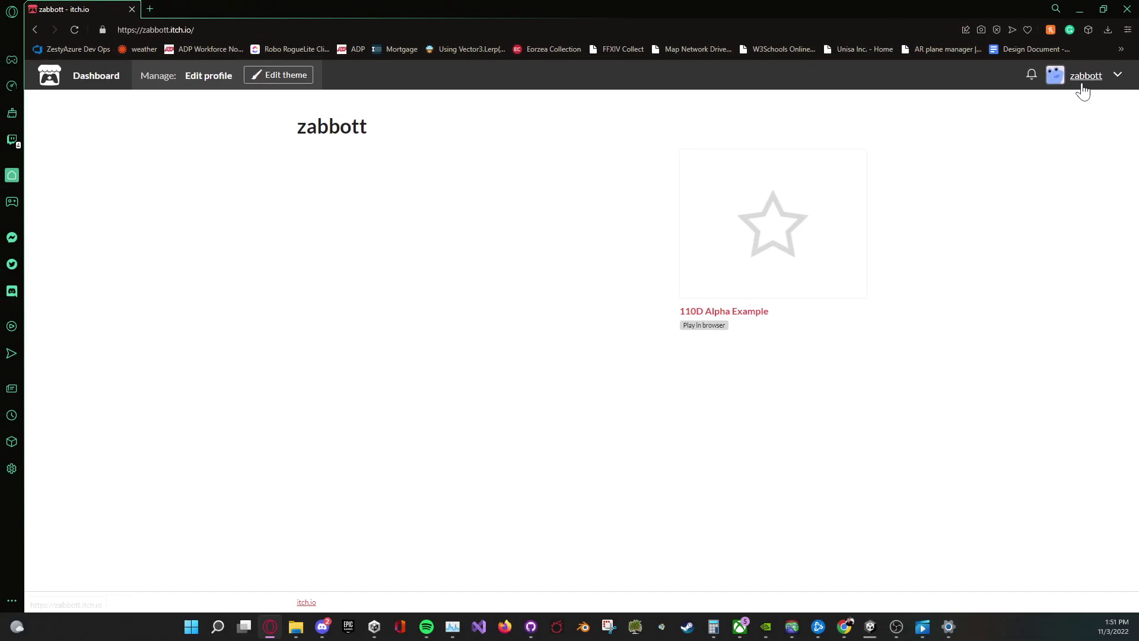
{"action": "left_click", "coordinate": [1118, 79]}
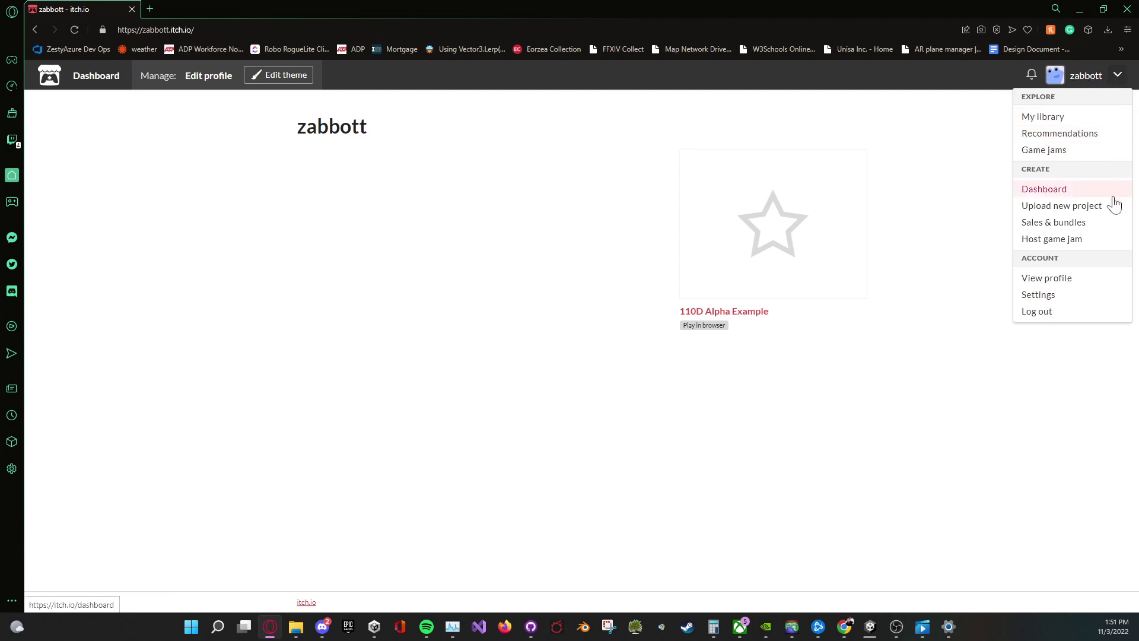
{"action": "left_click", "coordinate": [1057, 198]}
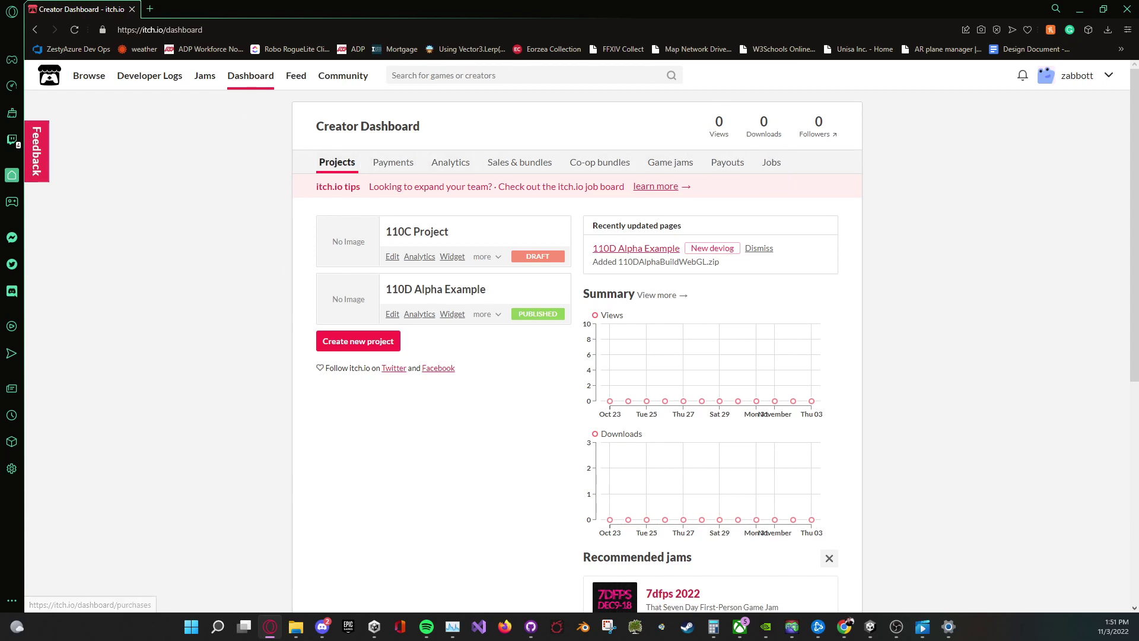
{"action": "left_click", "coordinate": [369, 343]}
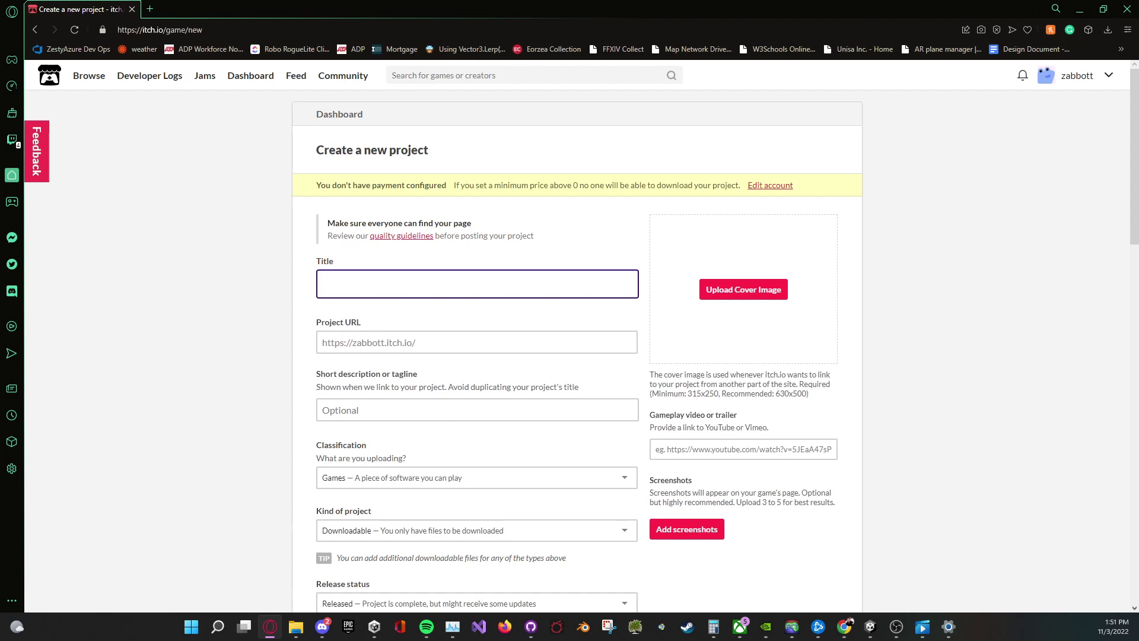
Enter WebGL Project as the project's title and check the project URL filled in from it.
{"action": "type", "text": "WebGL Project"}
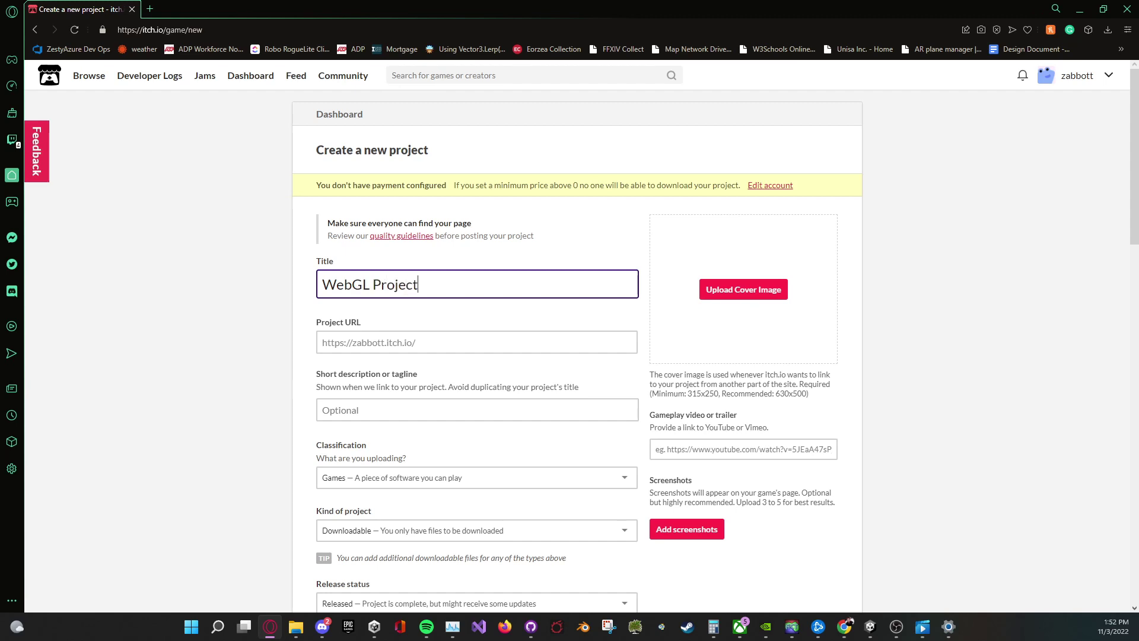
{"action": "left_click", "coordinate": [337, 349]}
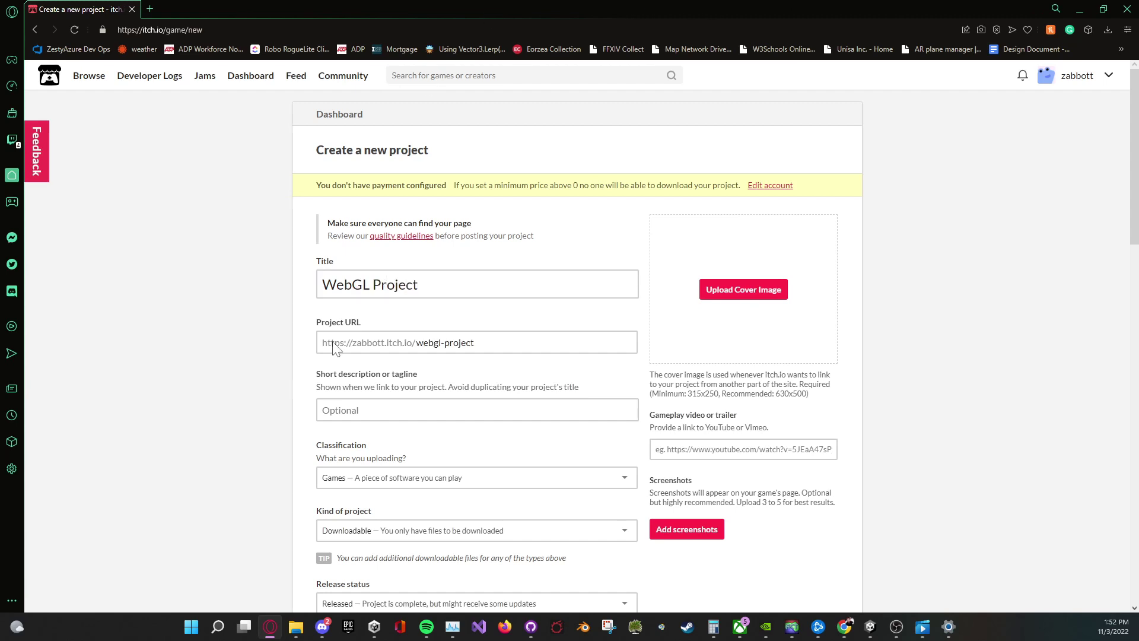
{"action": "left_click_drag", "start_coordinate": [475, 343], "coordinate": [423, 343]}
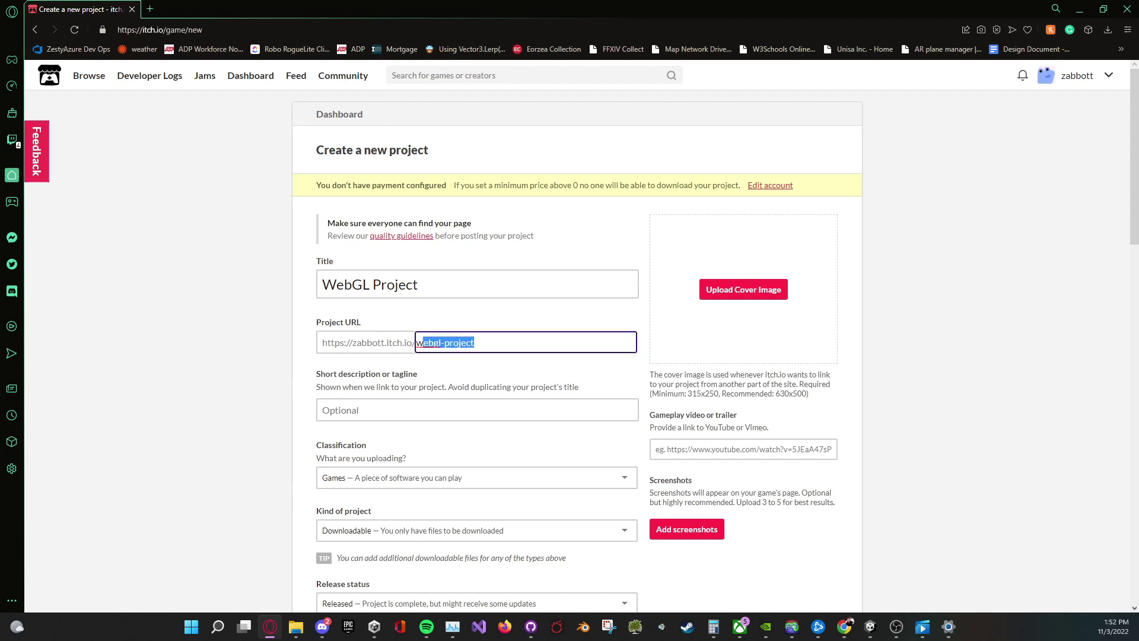
{"action": "left_click", "coordinate": [363, 378]}
Set the kind of project to HTML and the release status to In development.
{"action": "scroll", "coordinate": [249, 318], "scroll_direction": "down", "scroll_amount": 2}
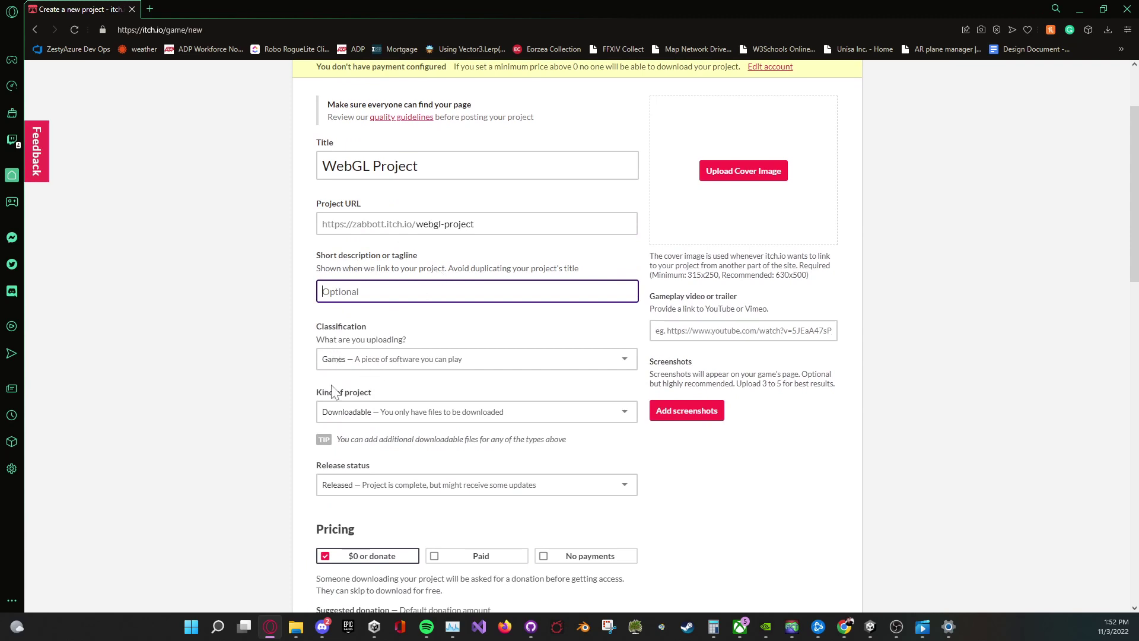
{"action": "scroll", "coordinate": [357, 287], "scroll_direction": "down", "scroll_amount": 2}
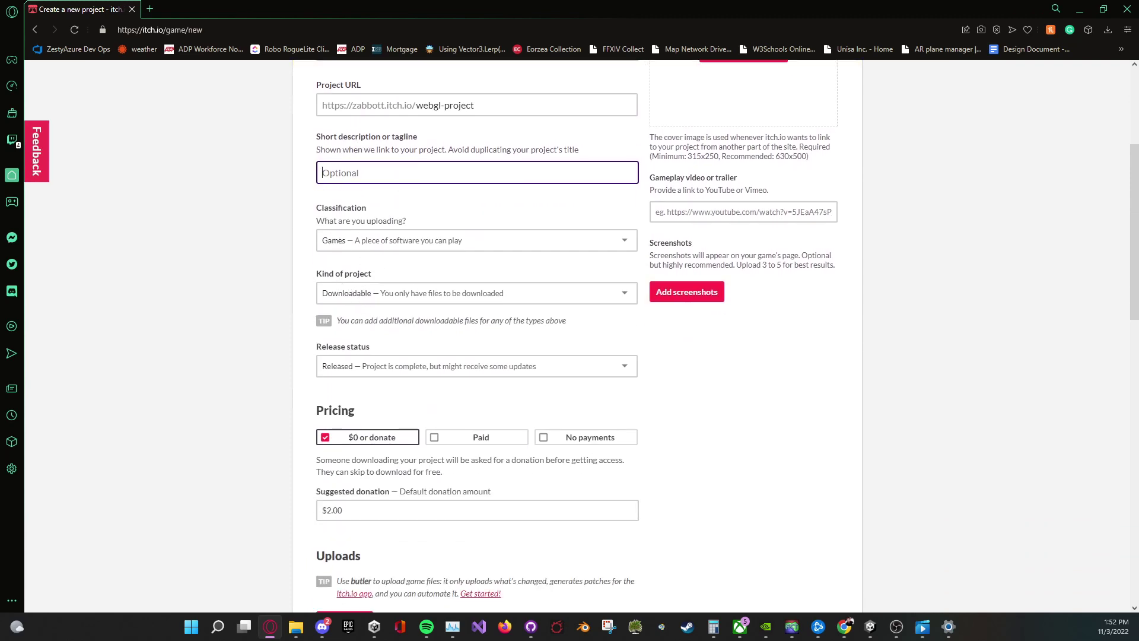
{"action": "mouse_move", "coordinate": [315, 279]}
{"action": "left_mouse_down"}
{"action": "mouse_move", "coordinate": [387, 284]}
{"action": "mouse_move", "coordinate": [310, 276]}
{"action": "left_mouse_up"}
{"action": "left_click", "coordinate": [309, 276]}
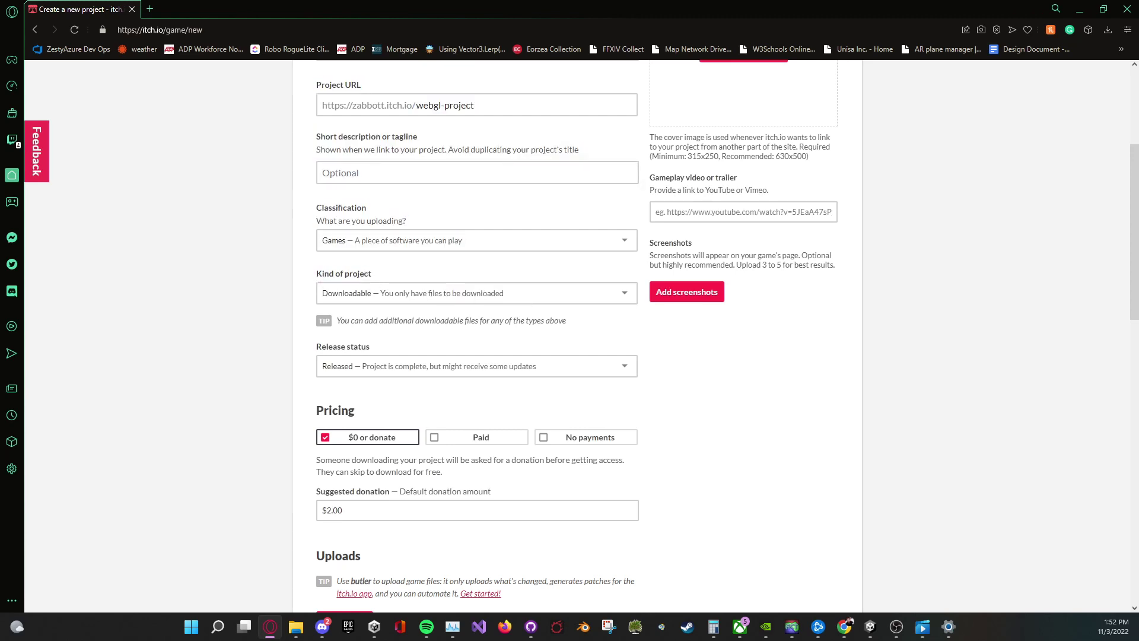
{"action": "left_click", "coordinate": [416, 298]}
{"action": "left_click", "coordinate": [442, 328]}
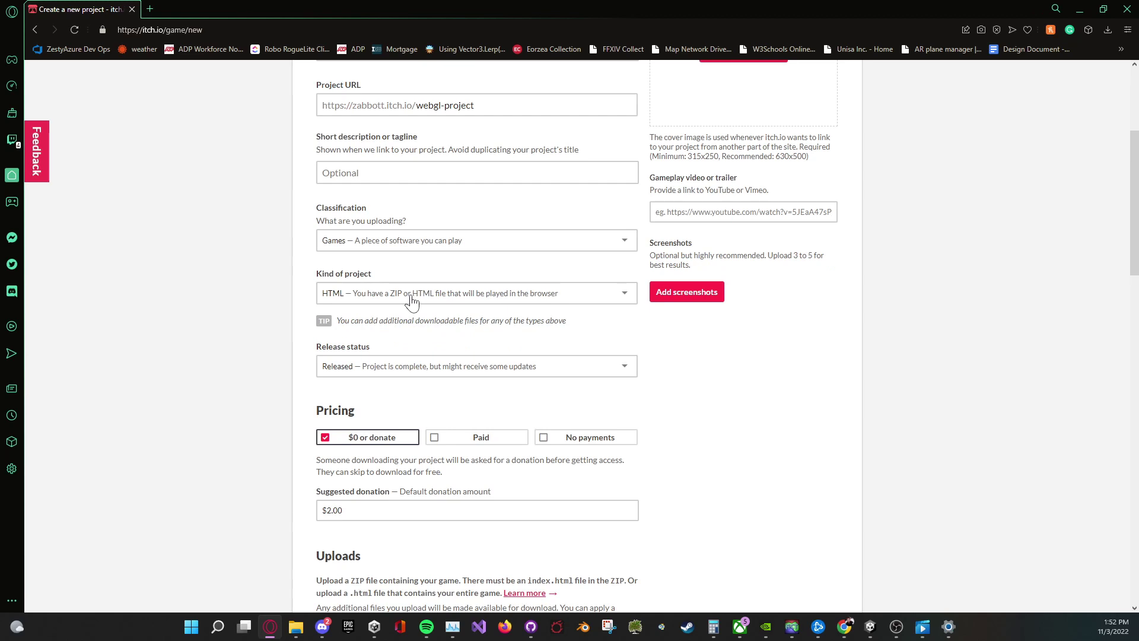
{"action": "scroll", "coordinate": [411, 301], "scroll_direction": "down", "scroll_amount": 1}
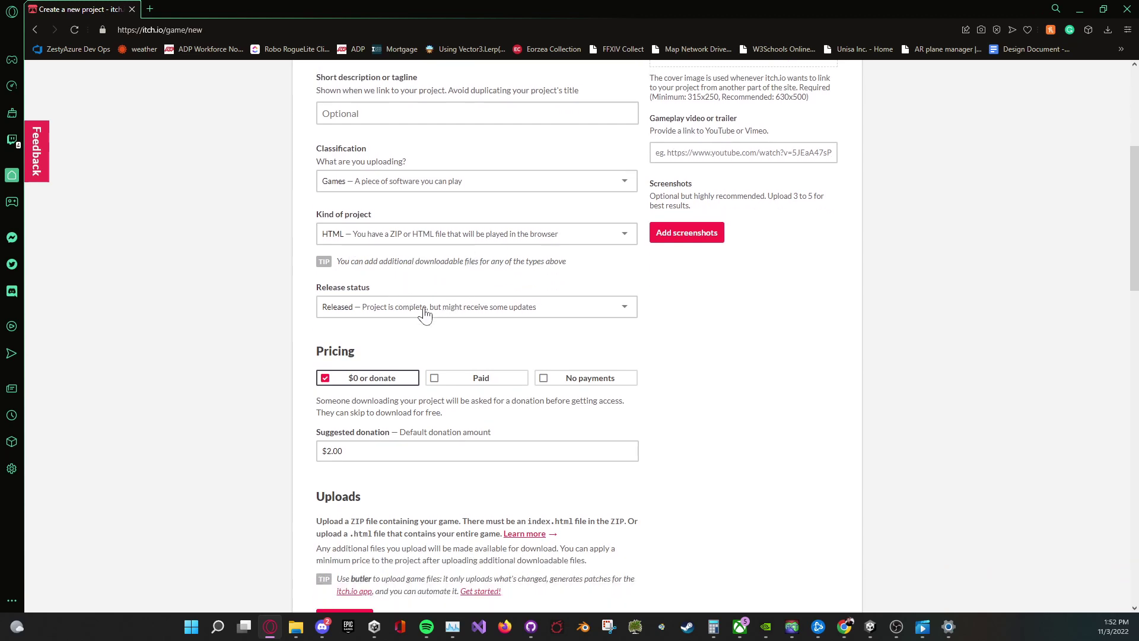
{"action": "left_click", "coordinate": [424, 309]}
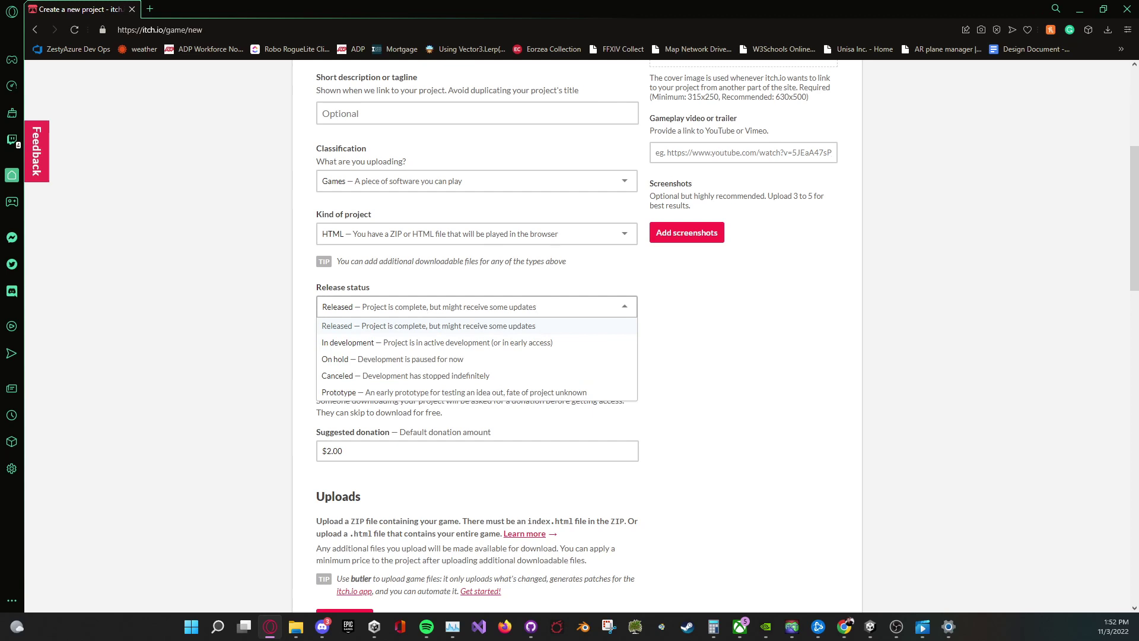
{"action": "left_click", "coordinate": [360, 343]}
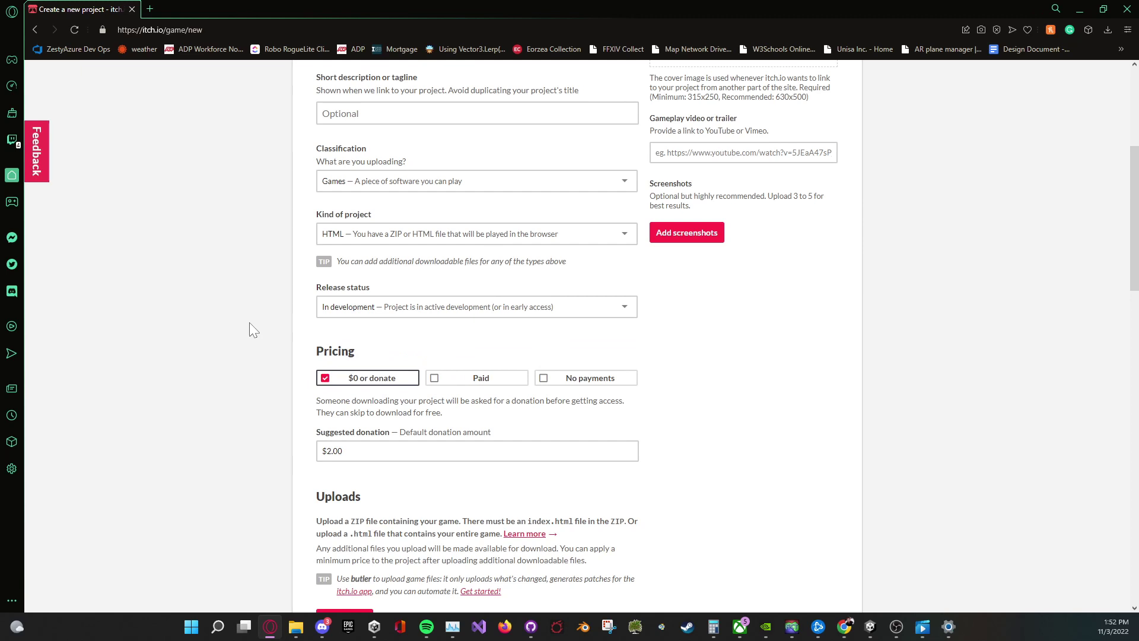
In the embed options, set the viewport dimensions to 1280 × 720 px and enable the fullscreen button.
{"action": "scroll", "coordinate": [250, 323], "scroll_direction": "down", "scroll_amount": 3}
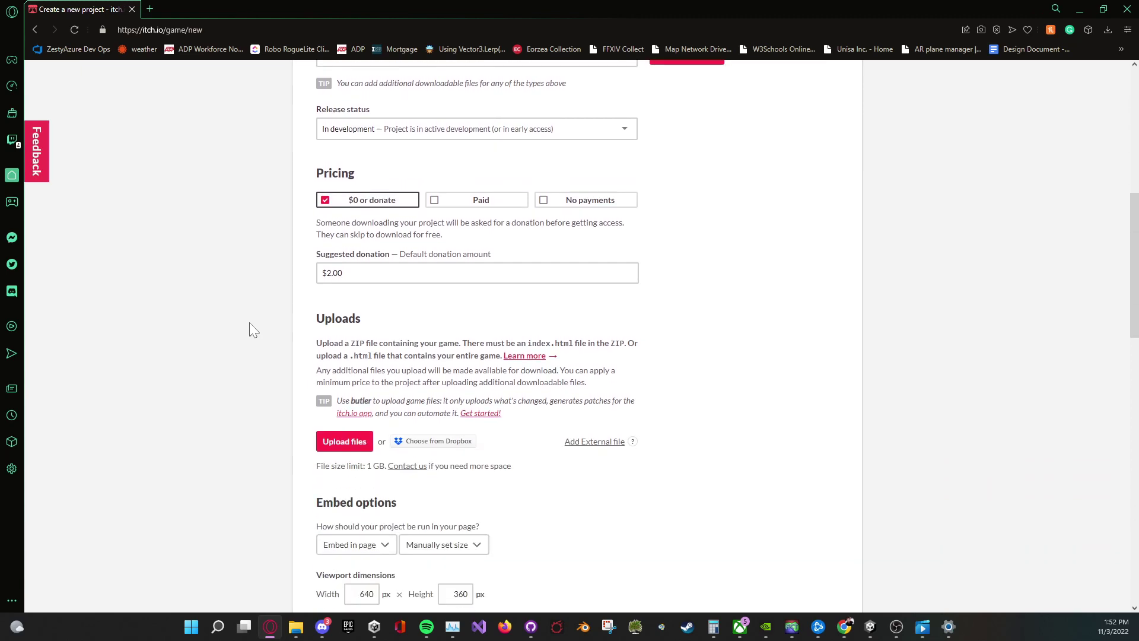
{"action": "scroll", "coordinate": [249, 325], "scroll_direction": "down", "scroll_amount": 1}
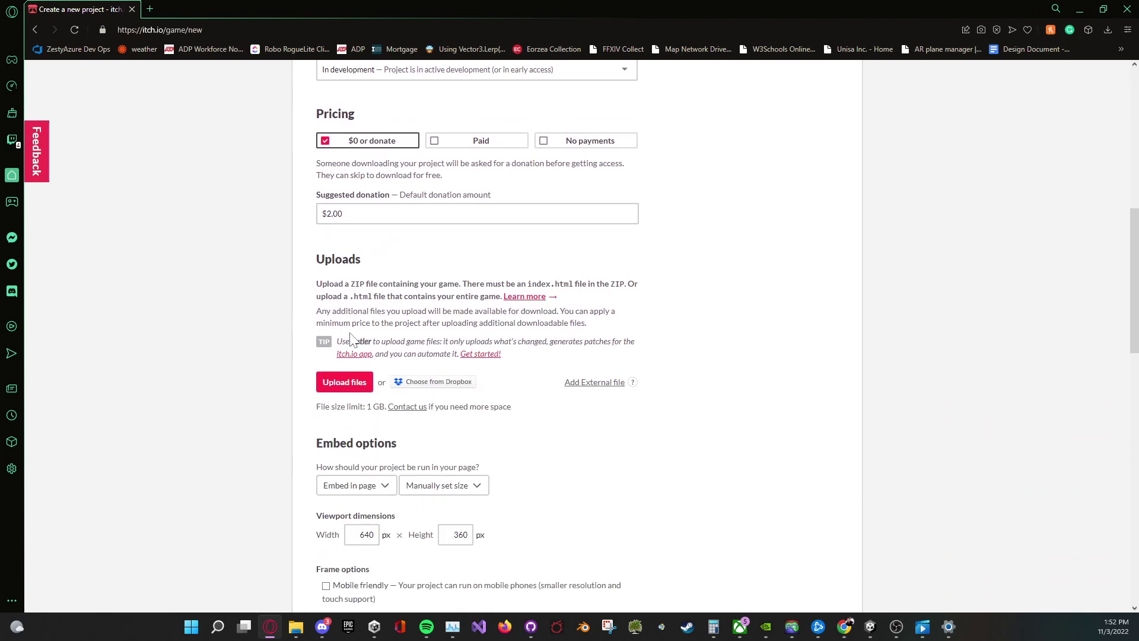
{"action": "scroll", "coordinate": [331, 391], "scroll_direction": "down", "scroll_amount": 1}
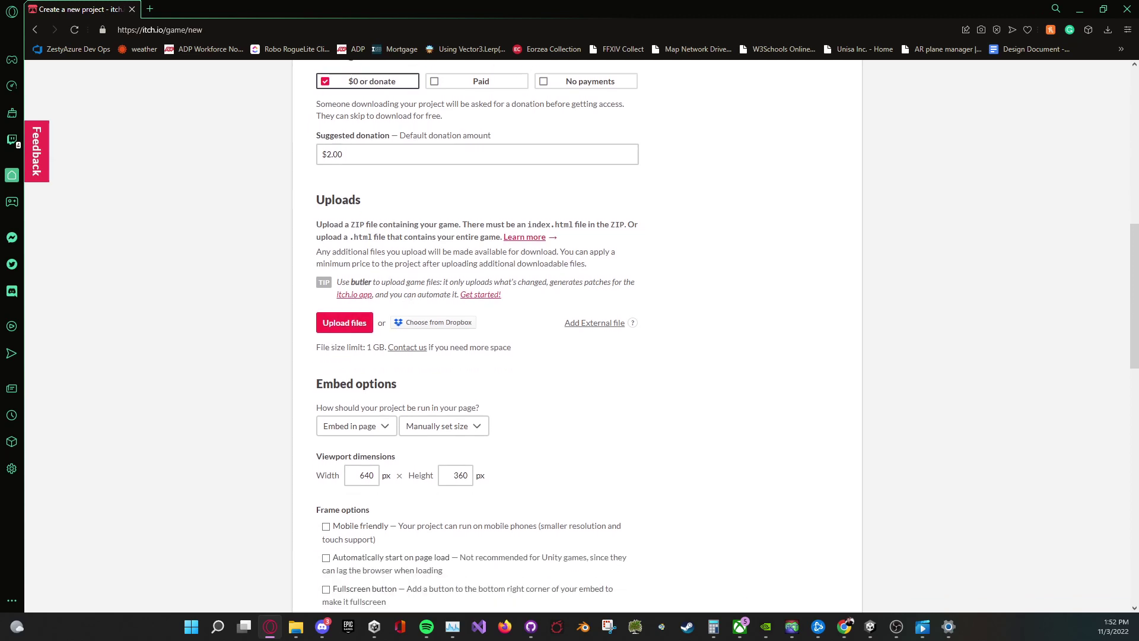
{"action": "scroll", "coordinate": [348, 311], "scroll_direction": "down", "scroll_amount": 3}
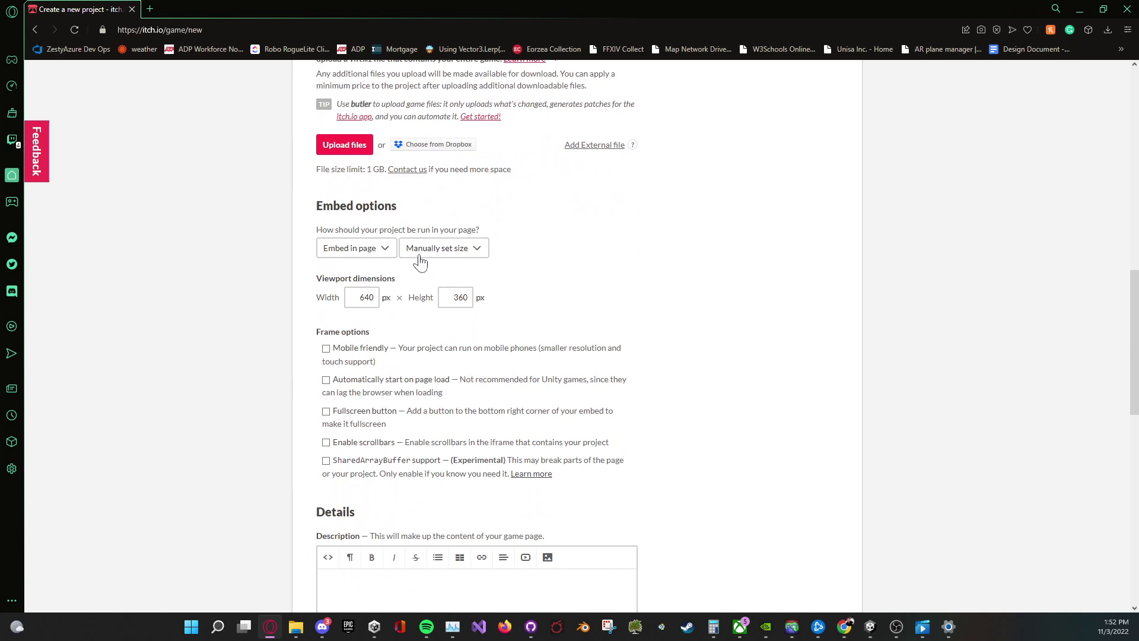
{"action": "double_click", "coordinate": [365, 297]}
{"action": "type", "text": "1280"}
{"action": "key", "text": "Tab"}
{"action": "scroll", "coordinate": [371, 308], "scroll_direction": "down", "scroll_amount": 2}
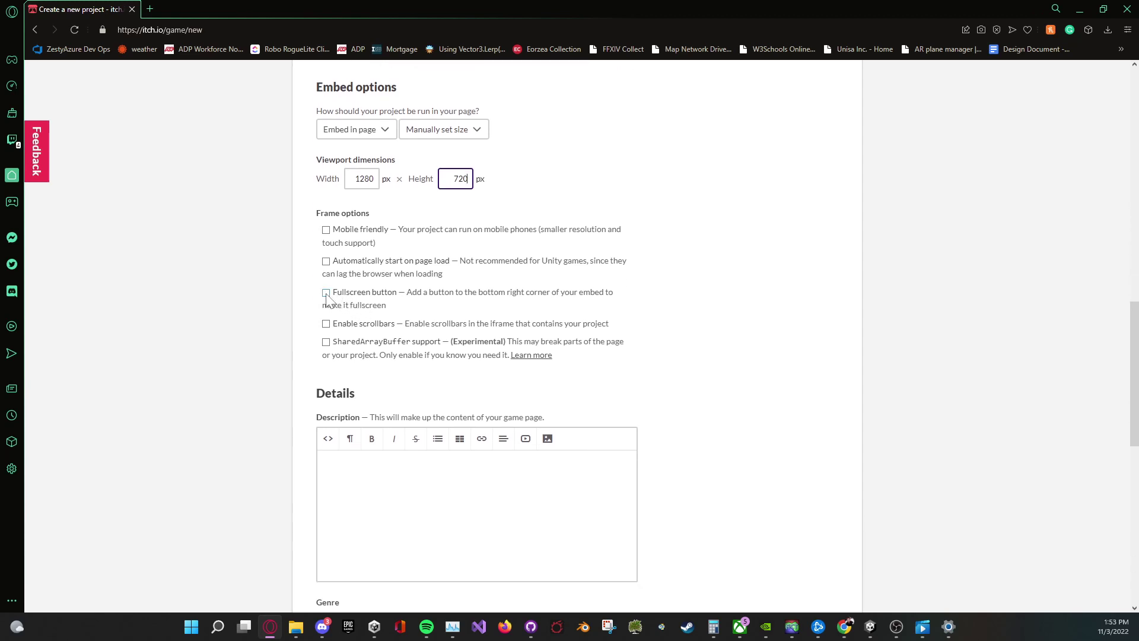
{"action": "left_click", "coordinate": [326, 295]}
Look through the remaining frame, details, community and visibility settings of the project form, then return to the uploads section.
{"action": "scroll", "coordinate": [389, 306], "scroll_direction": "up", "scroll_amount": 3}
{"action": "scroll", "coordinate": [387, 305], "scroll_direction": "down", "scroll_amount": 2}
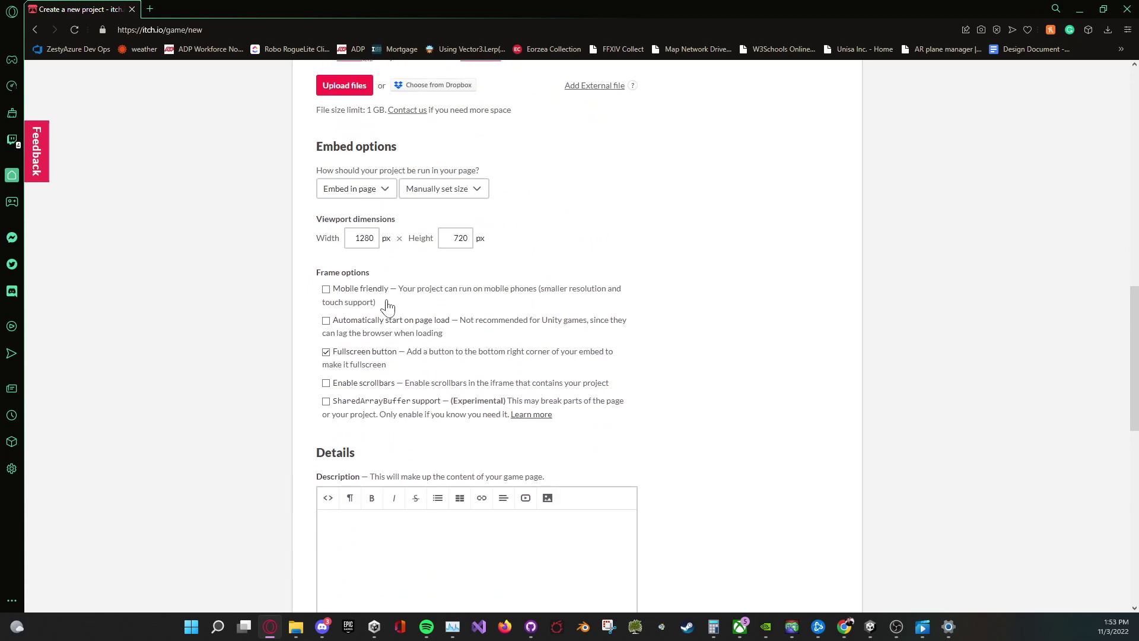
{"action": "scroll", "coordinate": [387, 305], "scroll_direction": "down", "scroll_amount": 3}
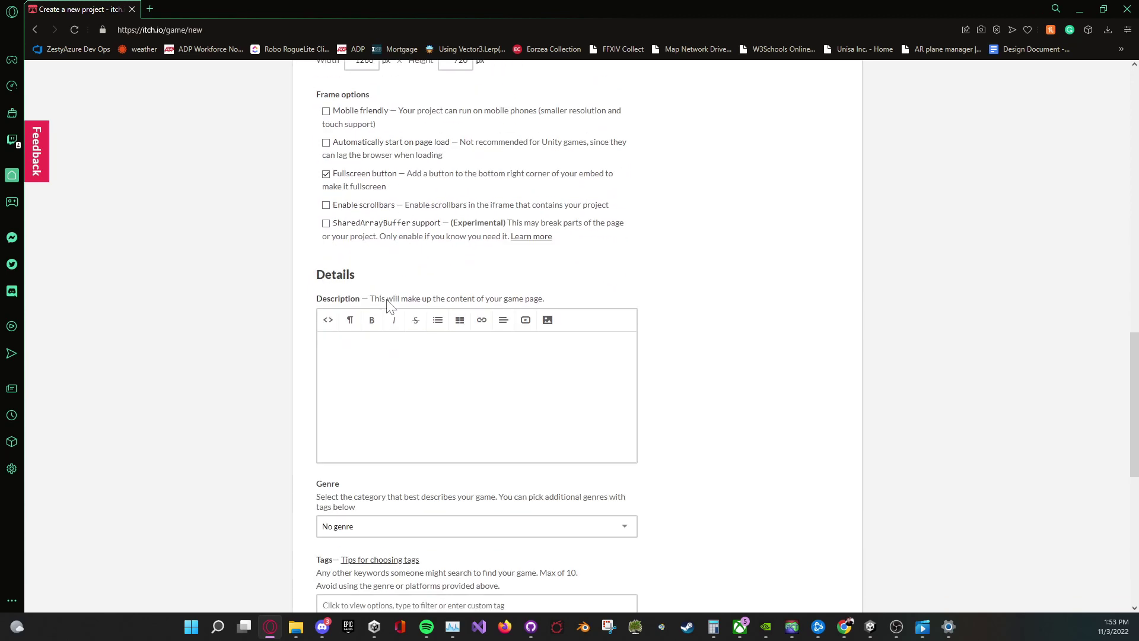
{"action": "scroll", "coordinate": [389, 305], "scroll_direction": "up", "scroll_amount": 3}
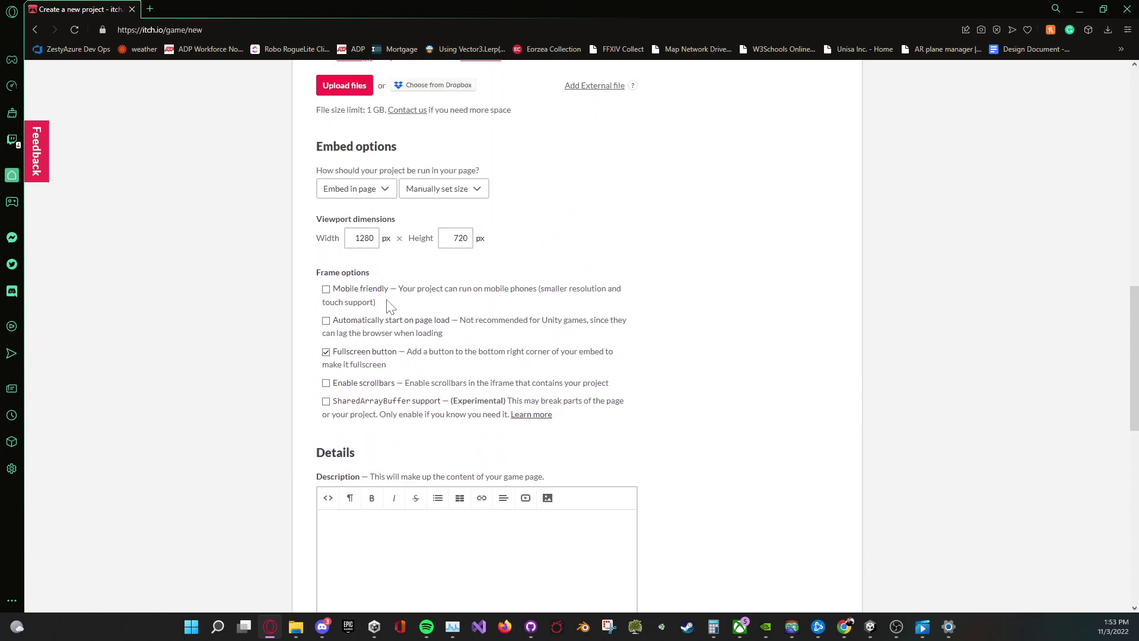
{"action": "scroll", "coordinate": [388, 306], "scroll_direction": "down", "scroll_amount": 7}
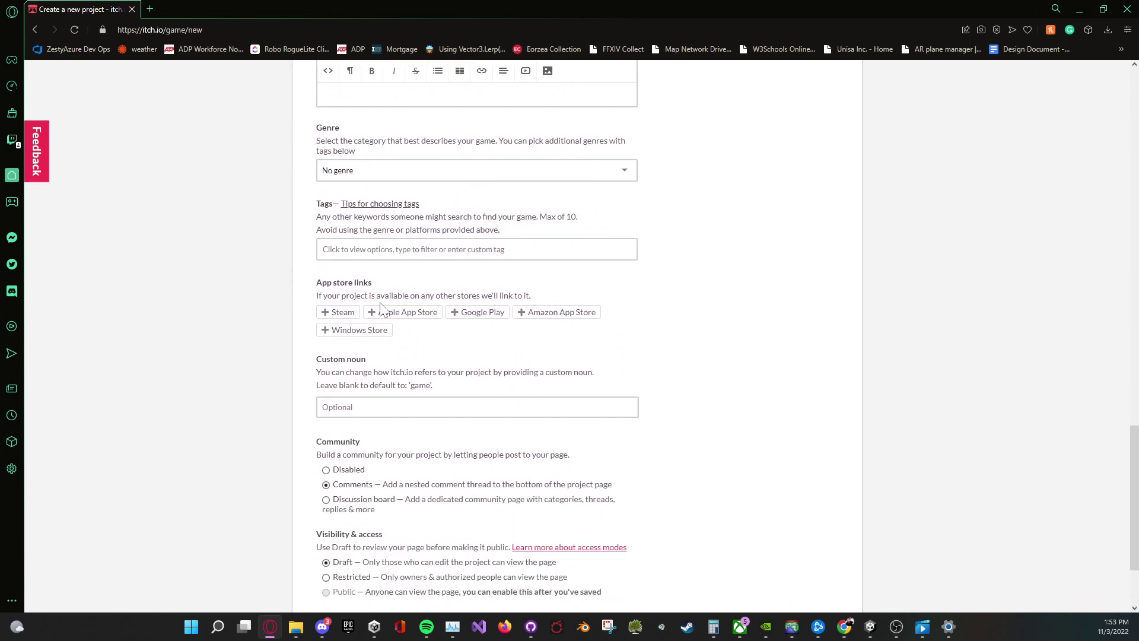
{"action": "scroll", "coordinate": [380, 308], "scroll_direction": "down", "scroll_amount": 2}
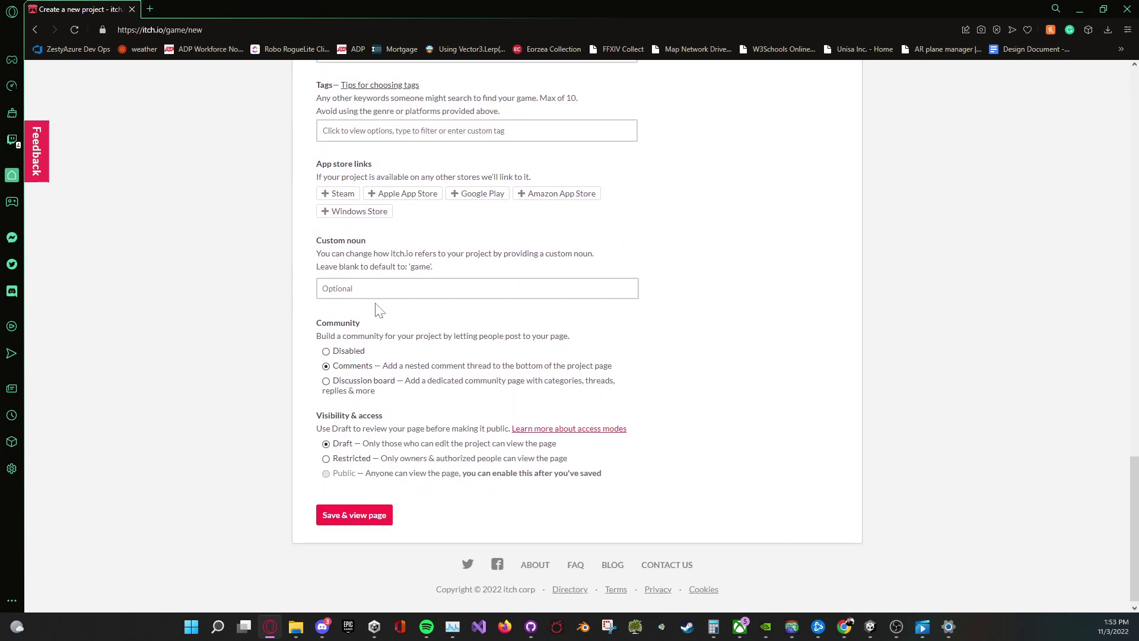
{"action": "scroll", "coordinate": [380, 309], "scroll_direction": "down", "scroll_amount": 1}
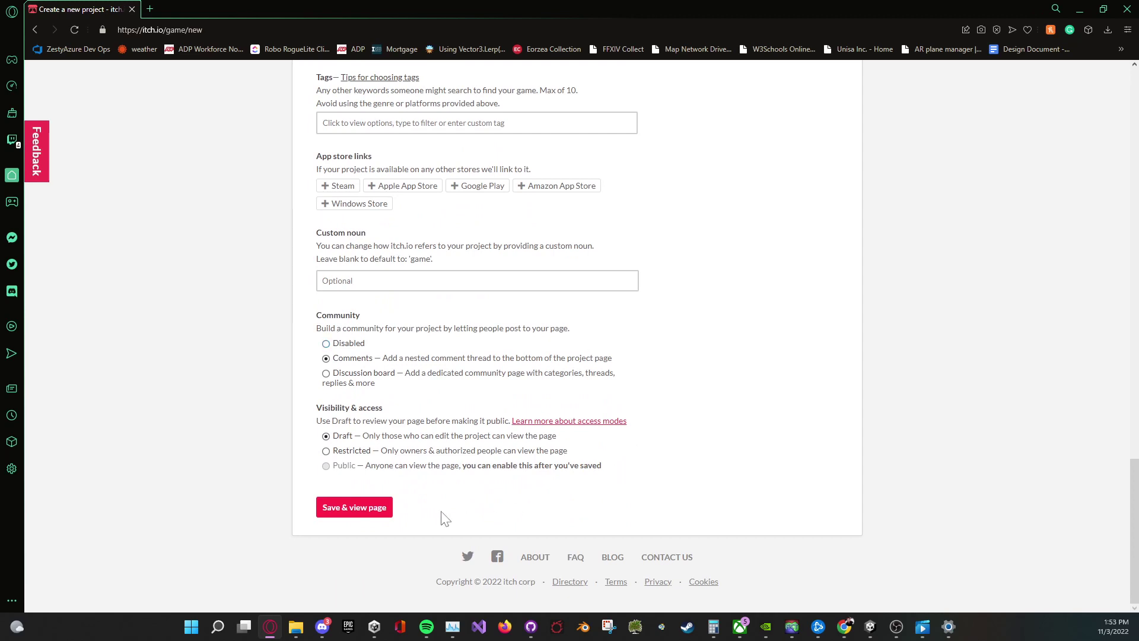
{"action": "scroll", "coordinate": [395, 433], "scroll_direction": "up", "scroll_amount": 7}
{"action": "scroll", "coordinate": [391, 424], "scroll_direction": "up", "scroll_amount": 6}
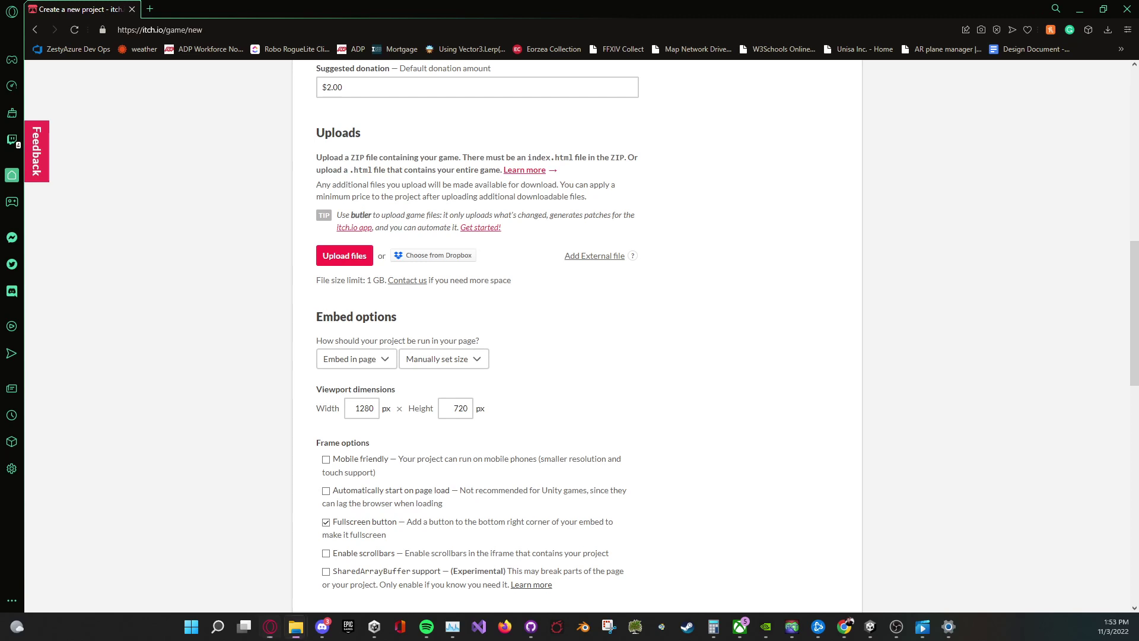
Open index.html from the Desktop folder WebGLExample_WebGLBuilds in the browser to check how the local build loads, then return to the itch.io form.
{"action": "left_click_drag", "start_coordinate": [0, 70], "coordinate": [0, 70]}
{"action": "left_click_drag", "start_coordinate": [0, 158], "coordinate": [684, 130]}
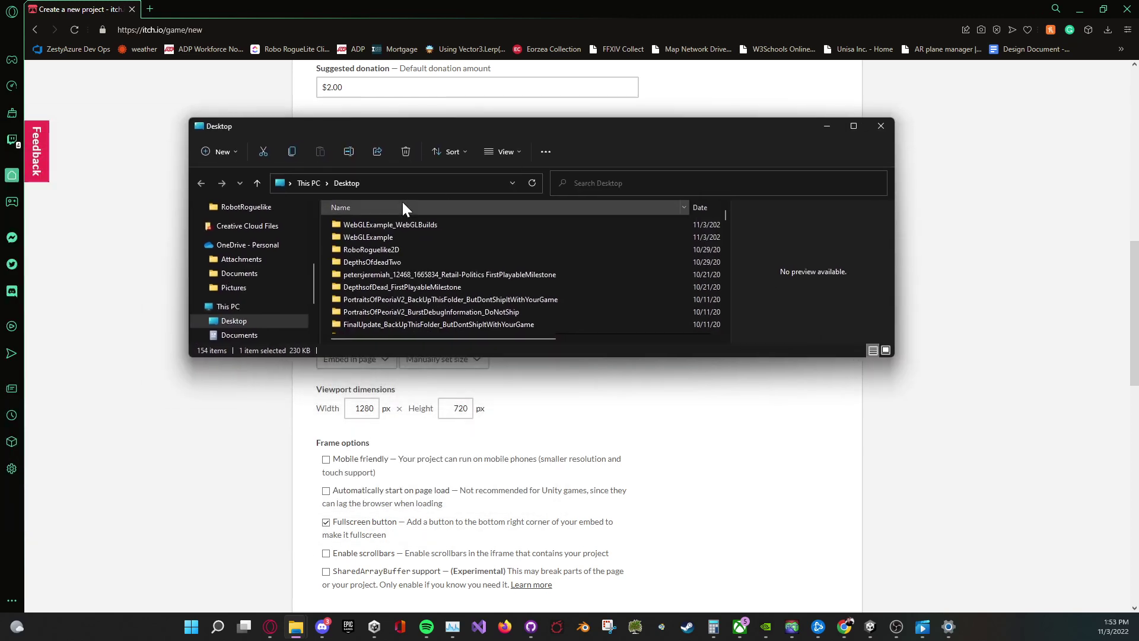
{"action": "left_click", "coordinate": [389, 224]}
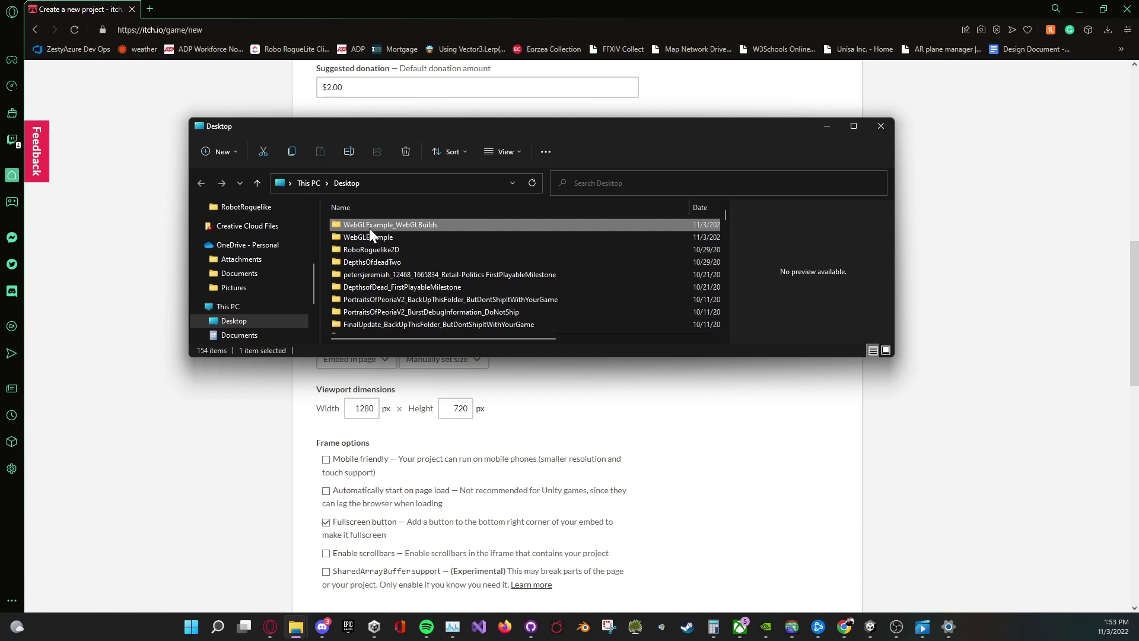
{"action": "double_click", "coordinate": [368, 226]}
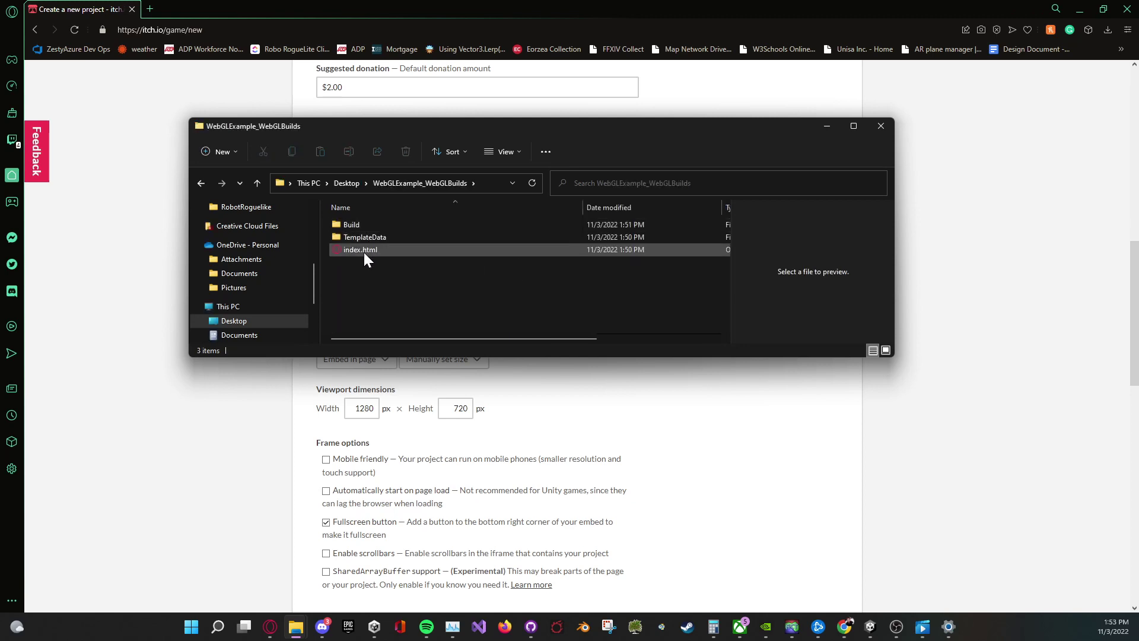
{"action": "left_click", "coordinate": [365, 253]}
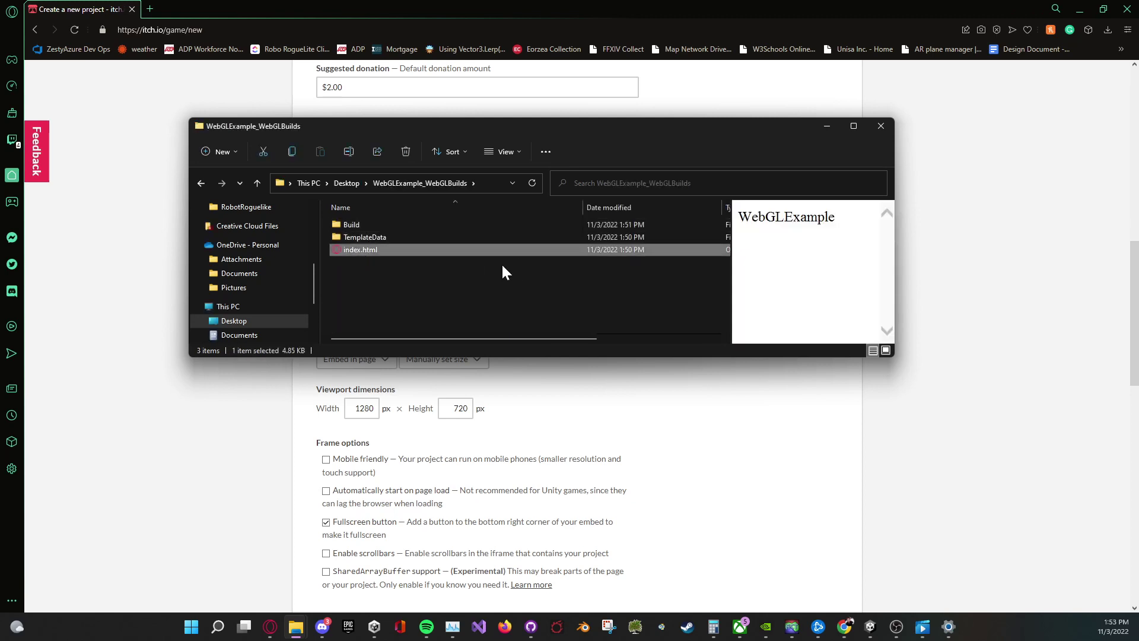
{"action": "double_click", "coordinate": [377, 249]}
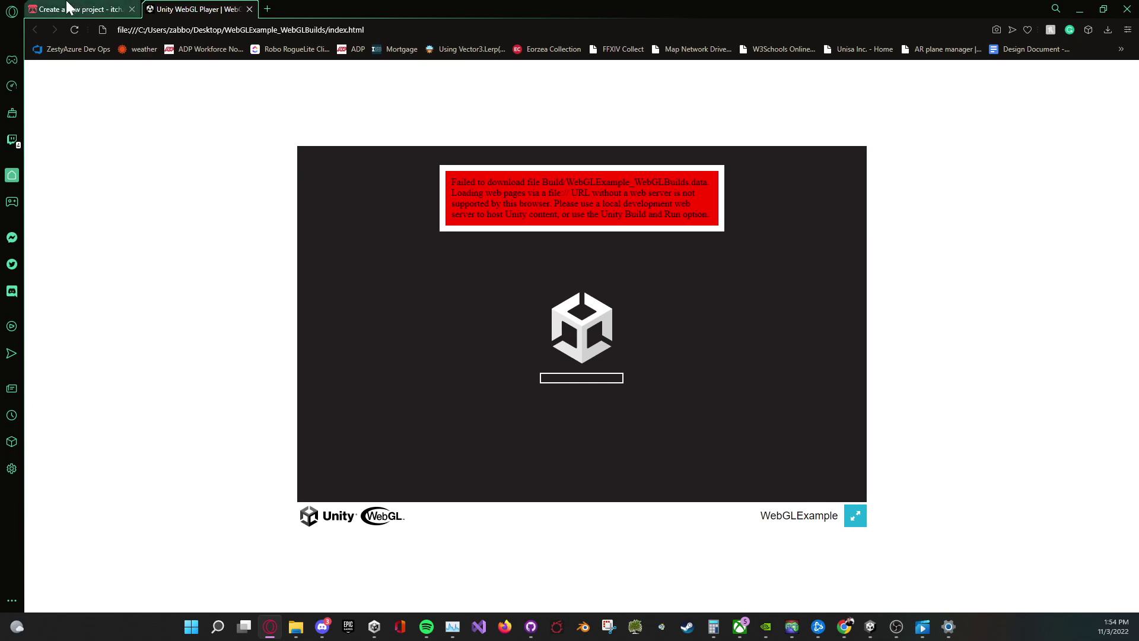
{"action": "mouse_move", "coordinate": [97, 9]}
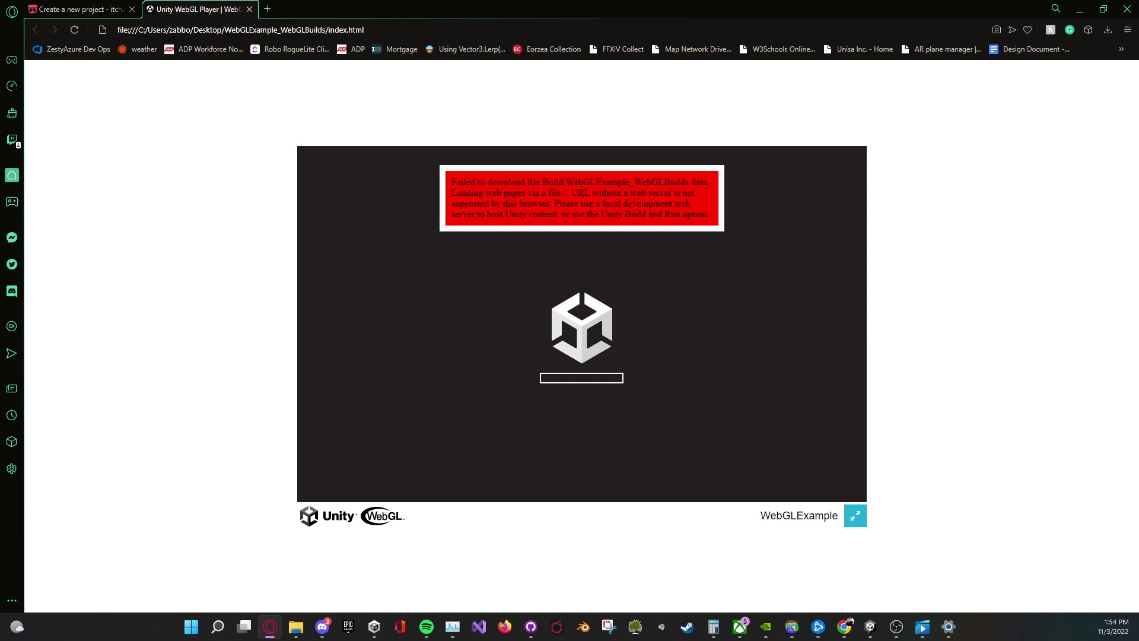
{"action": "left_click_drag", "start_coordinate": [711, 218], "coordinate": [450, 181]}
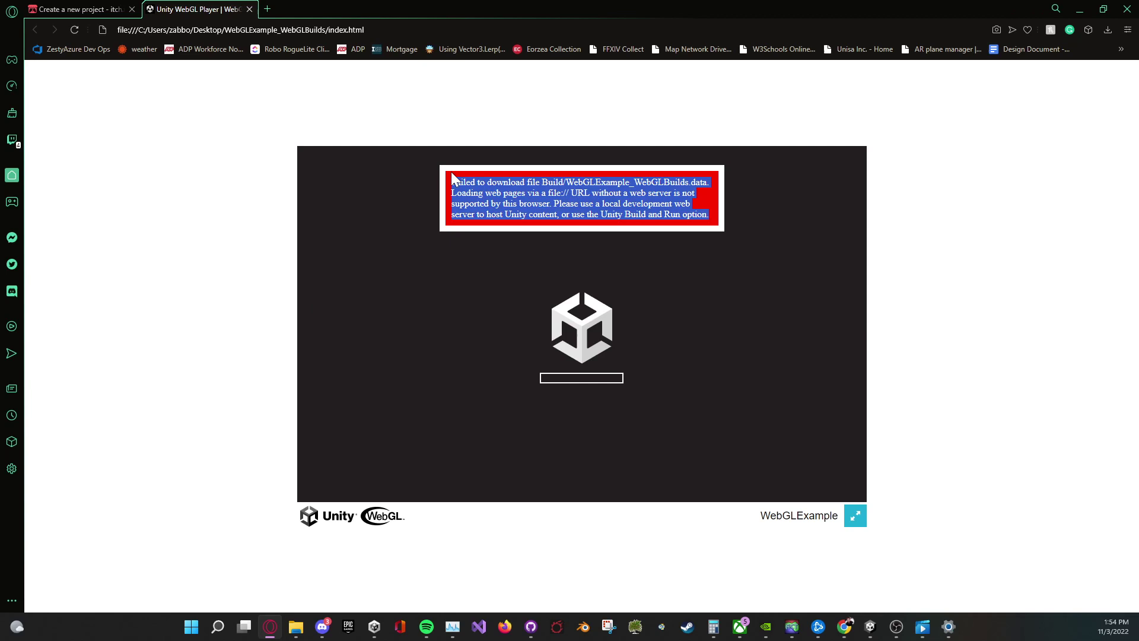
{"action": "left_click", "coordinate": [357, 173]}
{"action": "left_click", "coordinate": [60, 7]}
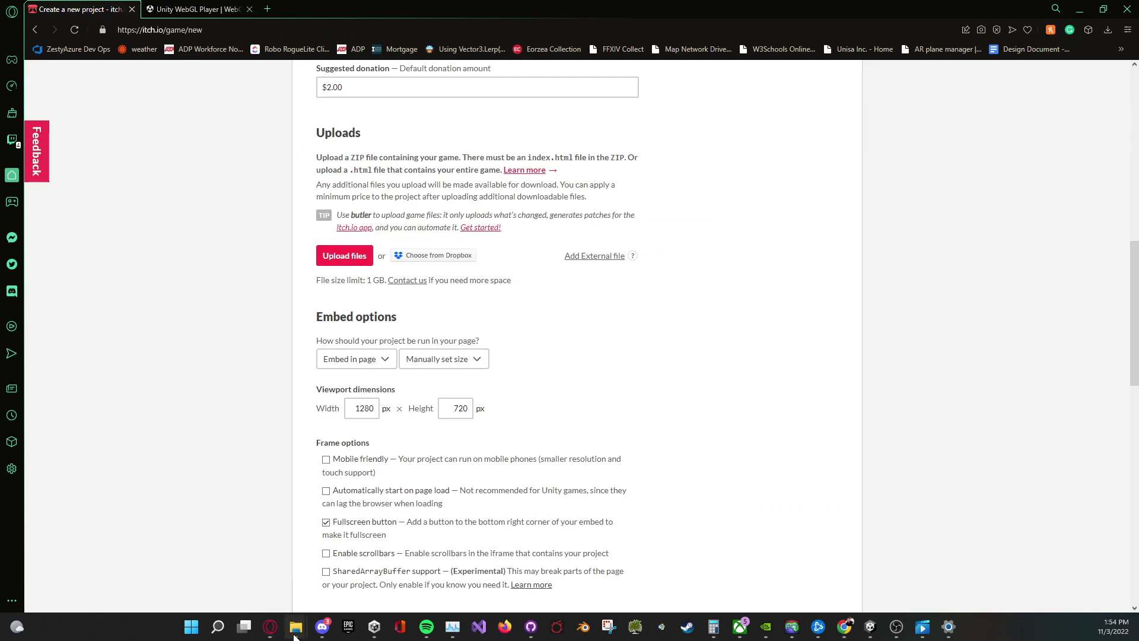
Compress the WebGLExample_WebGLBuilds folder on the Desktop into a ZIP file, keeping WebGLExample_WebGLBuilds.zip as its name.
{"action": "mouse_move", "coordinate": [296, 630]}
{"action": "left_click", "coordinate": [338, 585]}
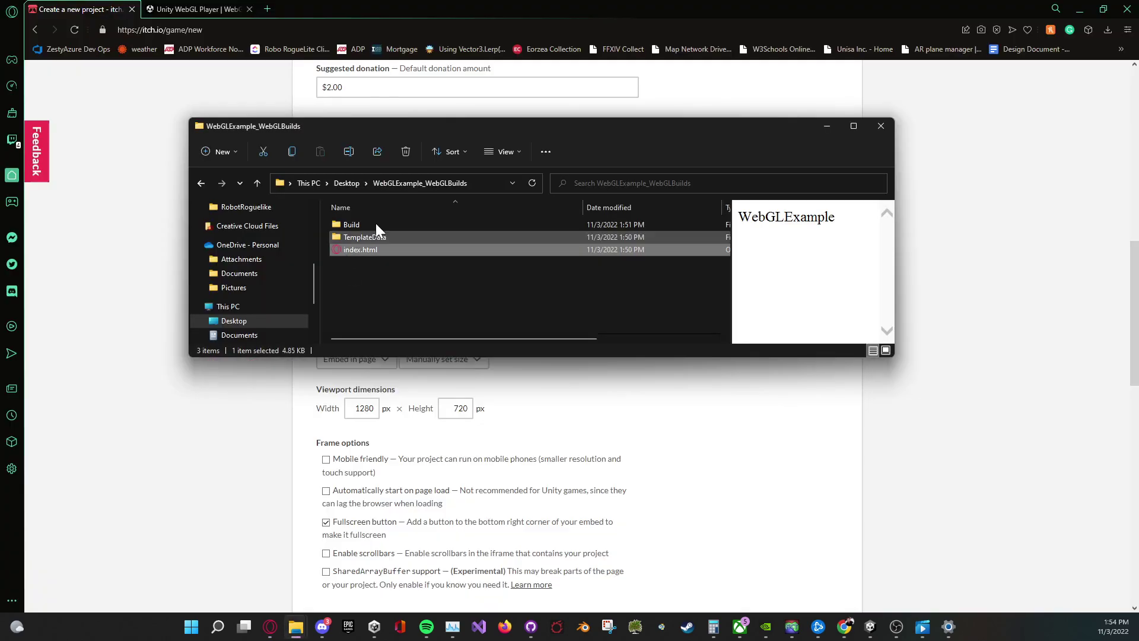
{"action": "left_click", "coordinate": [351, 181]}
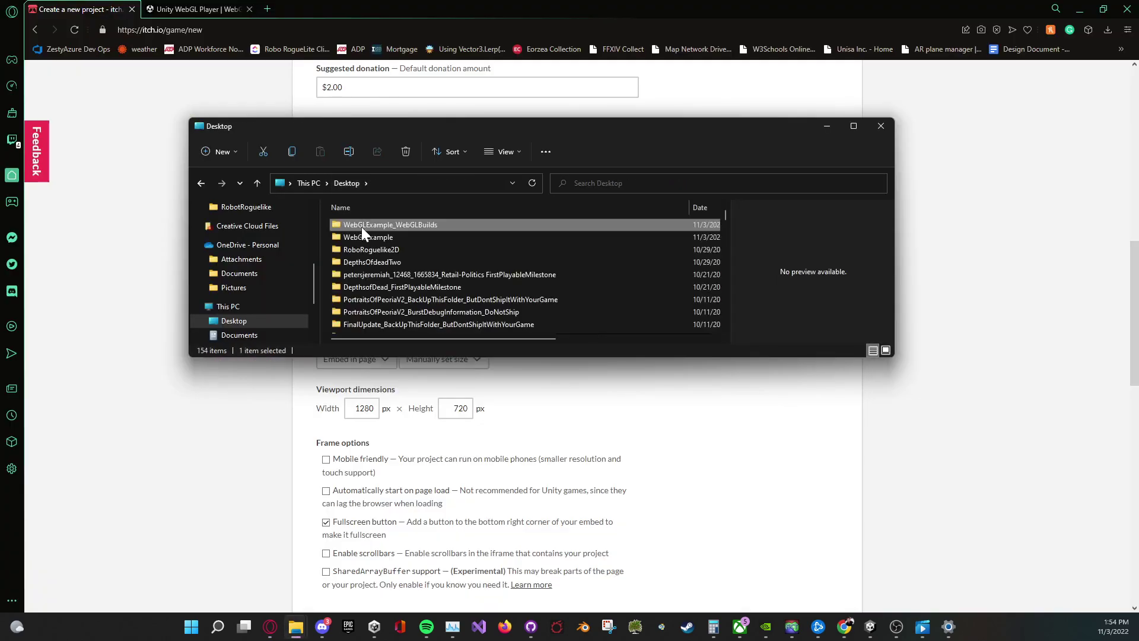
{"action": "right_click", "coordinate": [415, 226]}
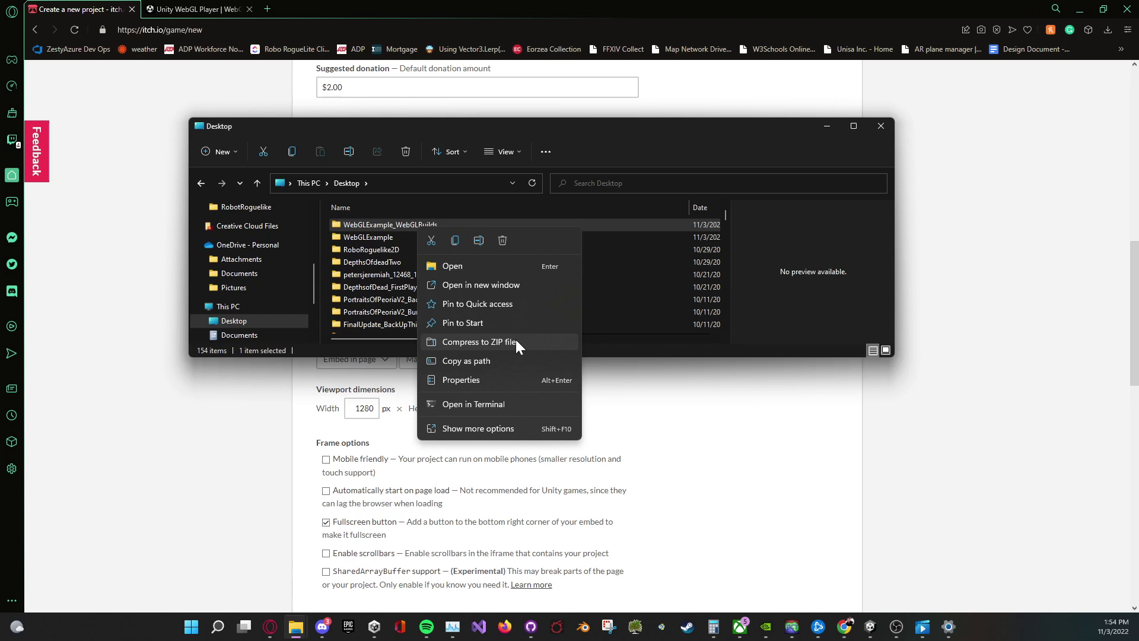
{"action": "left_click", "coordinate": [548, 344]}
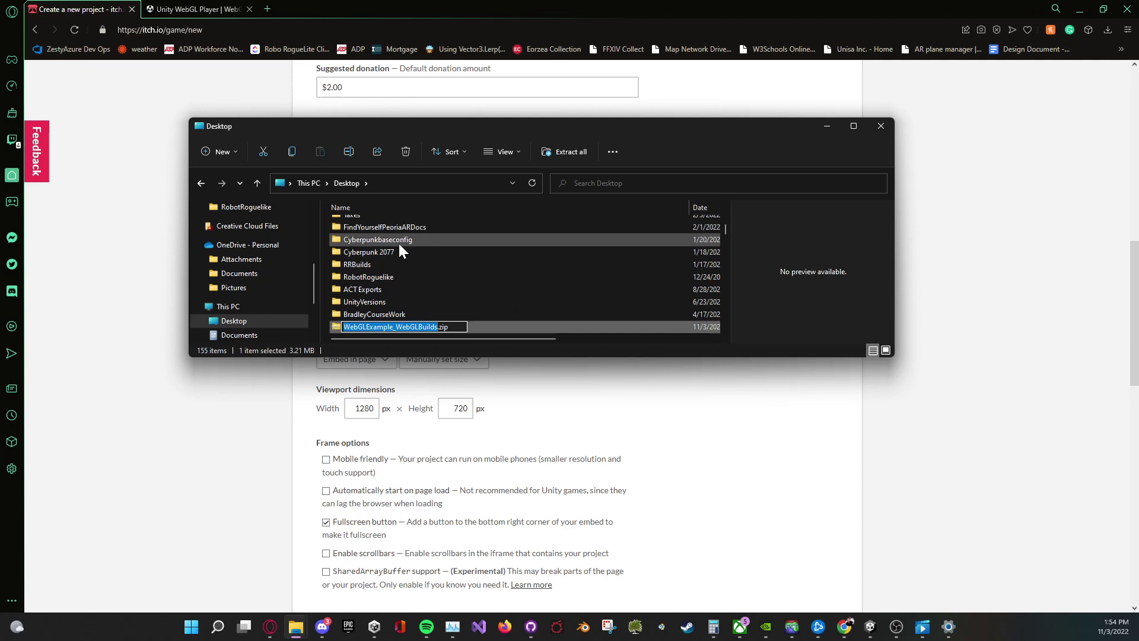
{"action": "key", "text": "Return"}
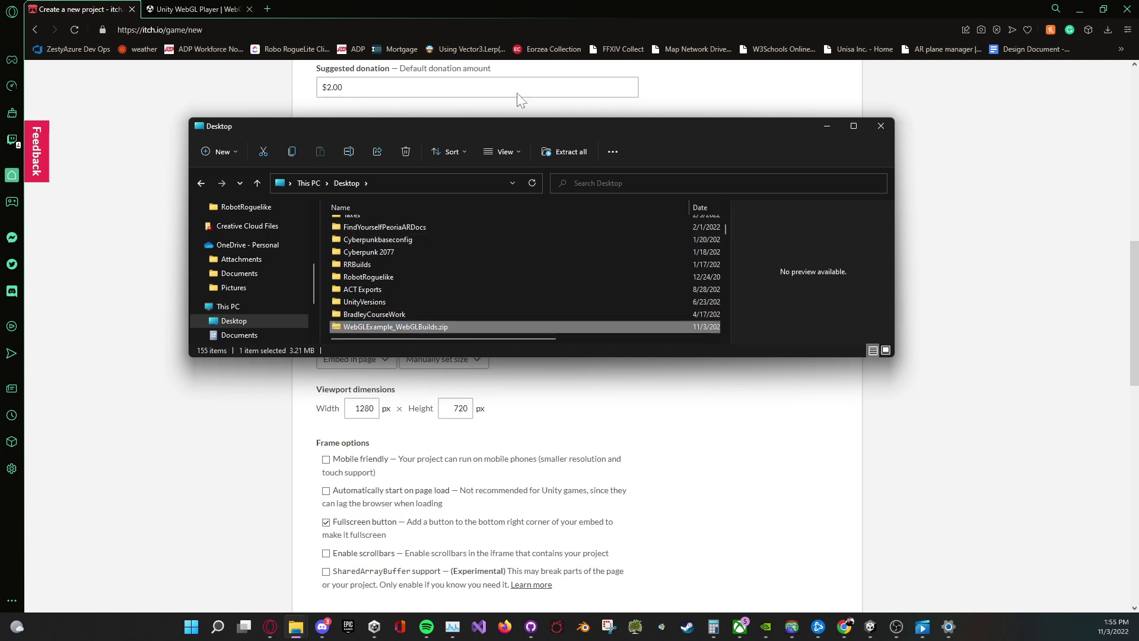
Upload WebGLExample_WebGLBuilds.zip from the Desktop to the itch.io project's uploads.
{"action": "left_click_drag", "start_coordinate": [528, 126], "coordinate": [931, 94]}
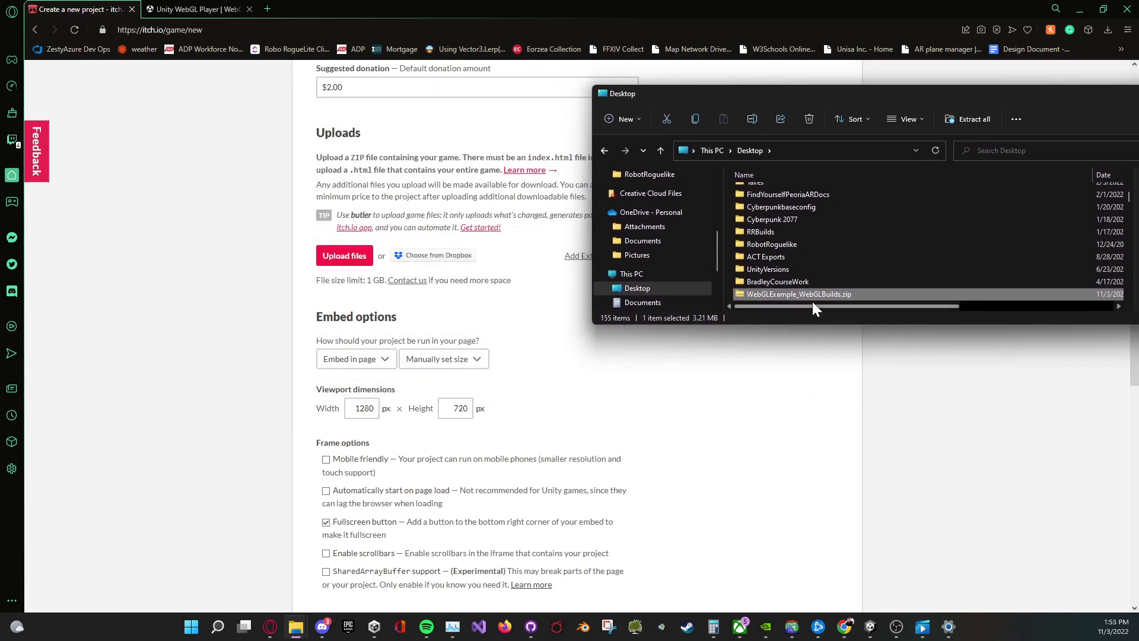
{"action": "left_click_drag", "start_coordinate": [809, 297], "coordinate": [781, 254]}
{"action": "scroll", "coordinate": [782, 254], "scroll_direction": "up", "scroll_amount": 2}
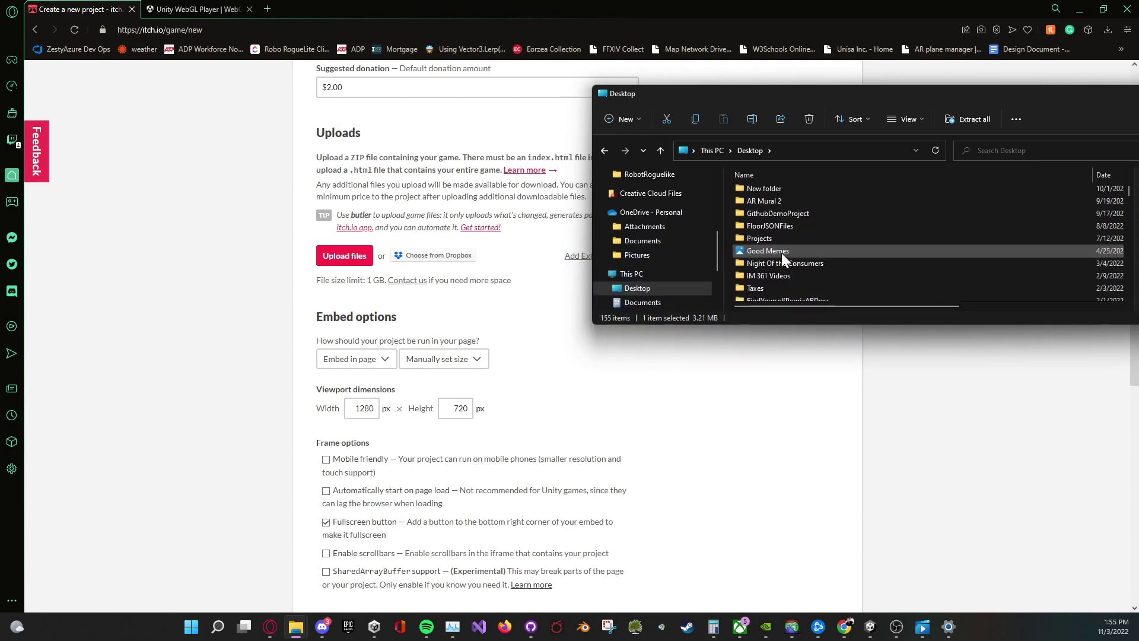
{"action": "left_click", "coordinate": [356, 253]}
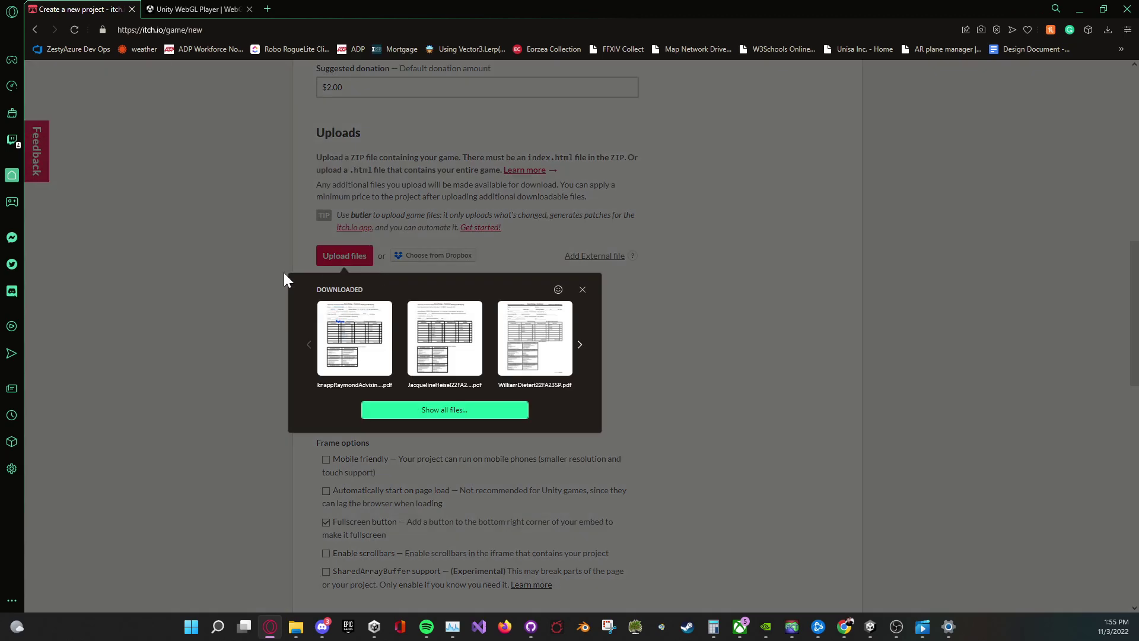
{"action": "left_click", "coordinate": [397, 410]}
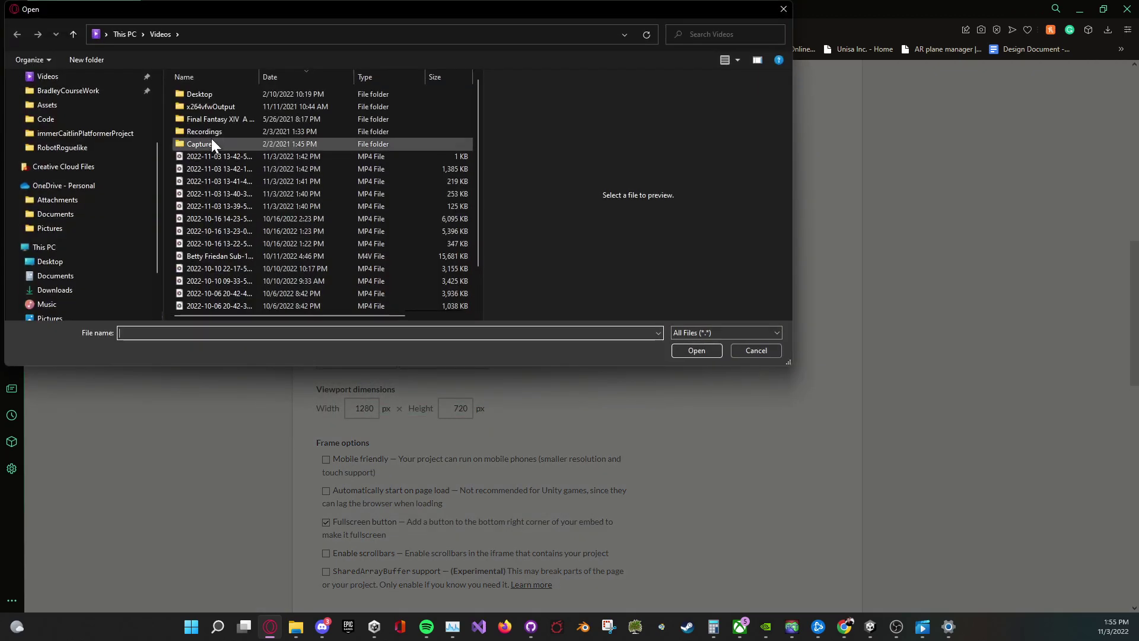
{"action": "scroll", "coordinate": [59, 119], "scroll_direction": "up", "scroll_amount": 3}
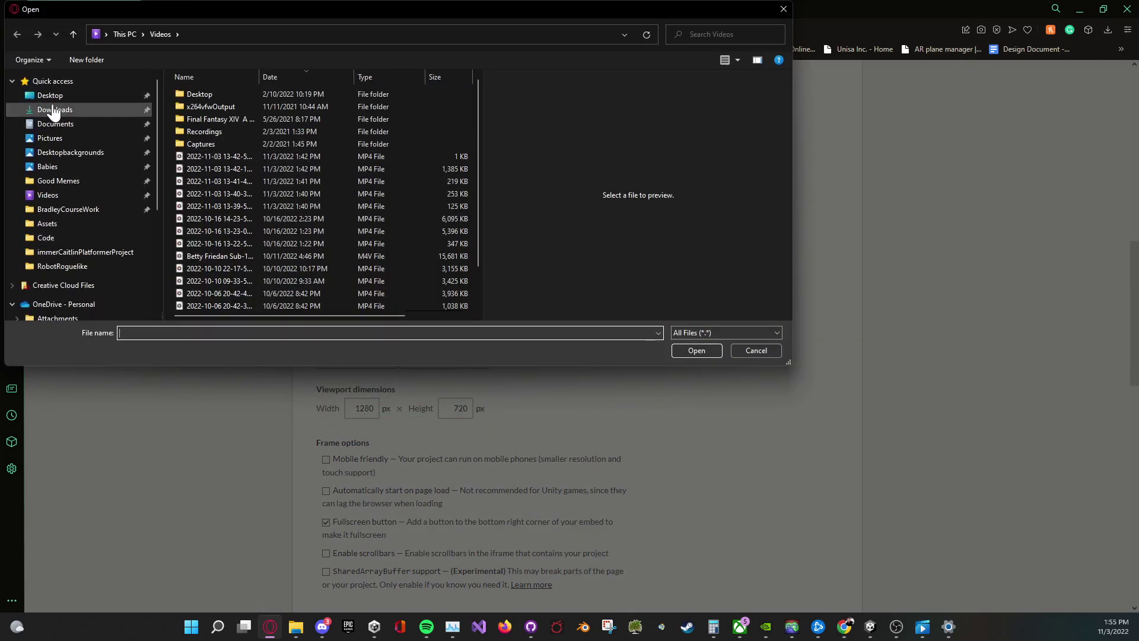
{"action": "left_click", "coordinate": [50, 94]}
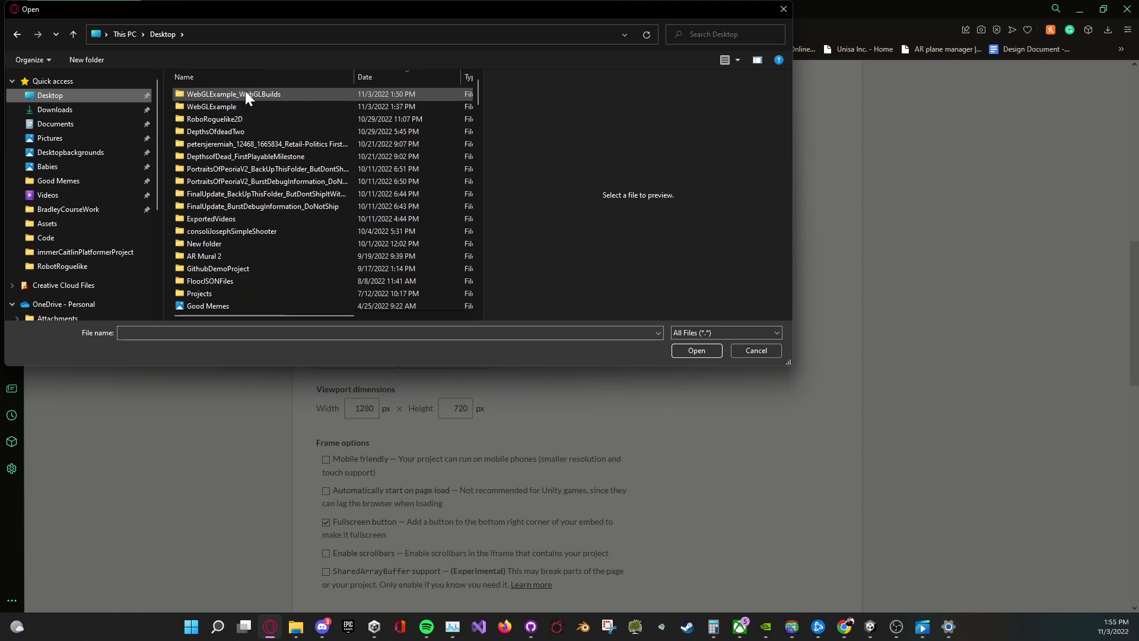
{"action": "scroll", "coordinate": [233, 121], "scroll_direction": "down", "scroll_amount": 8}
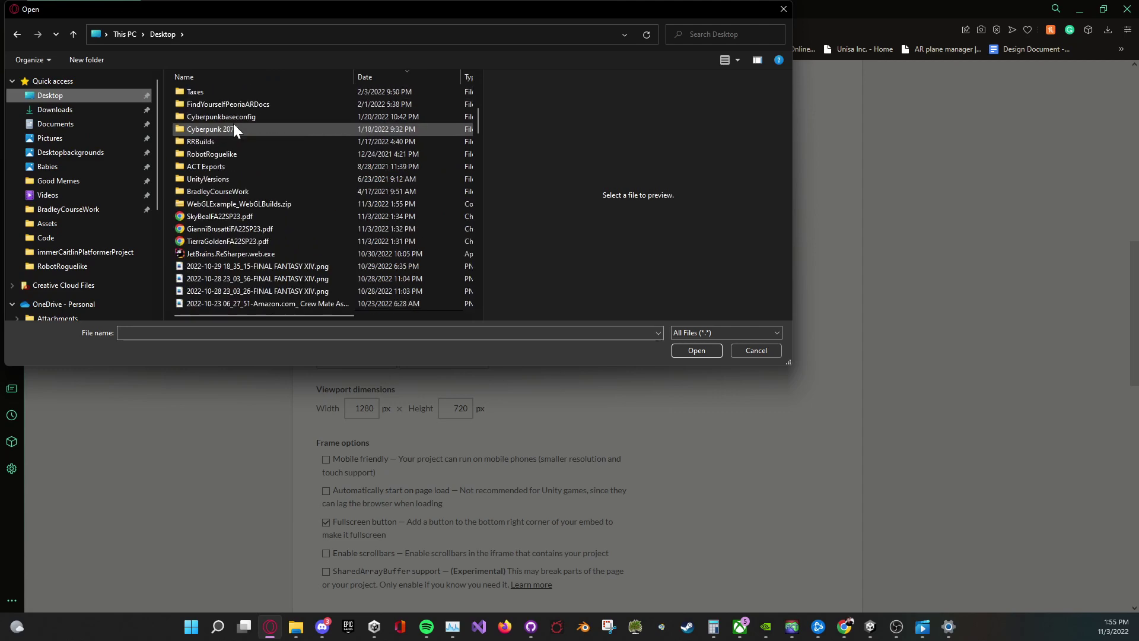
{"action": "left_click", "coordinate": [223, 205]}
{"action": "left_click", "coordinate": [705, 353]}
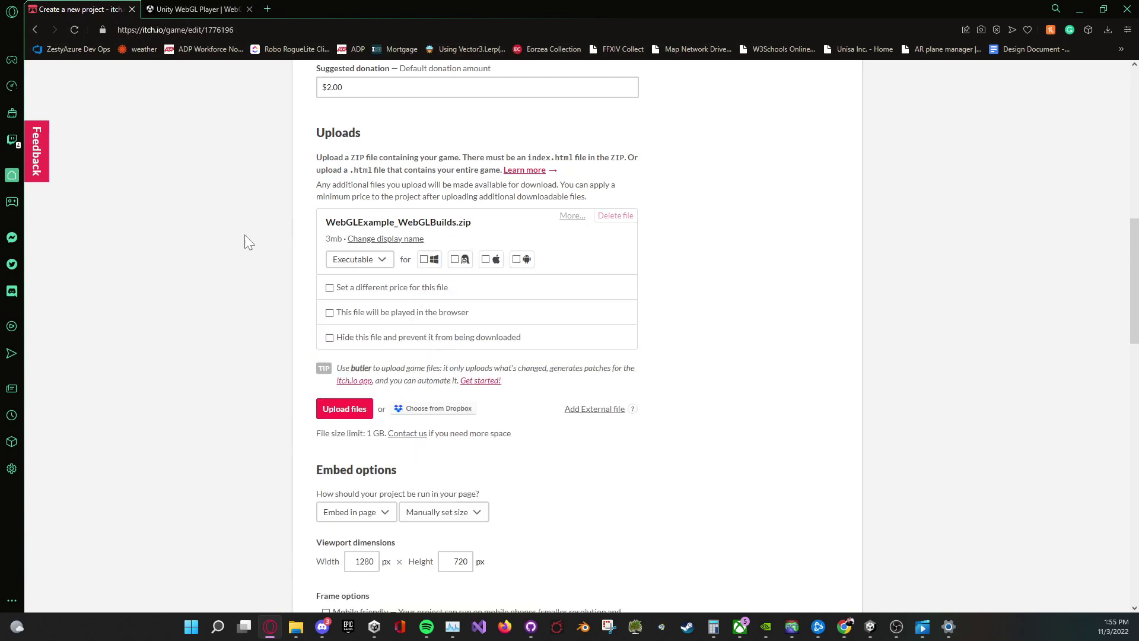
Review the project form, save it with Draft visibility, and run the game on the resulting project page.
{"action": "scroll", "coordinate": [287, 237], "scroll_direction": "up", "scroll_amount": 3}
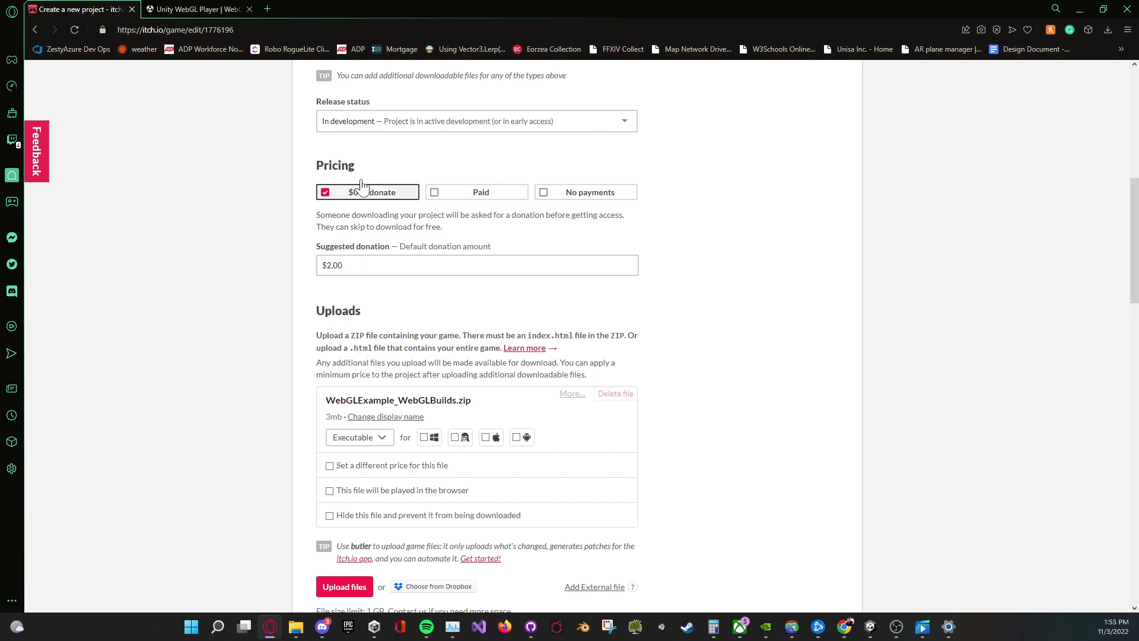
{"action": "scroll", "coordinate": [341, 235], "scroll_direction": "down", "scroll_amount": 3}
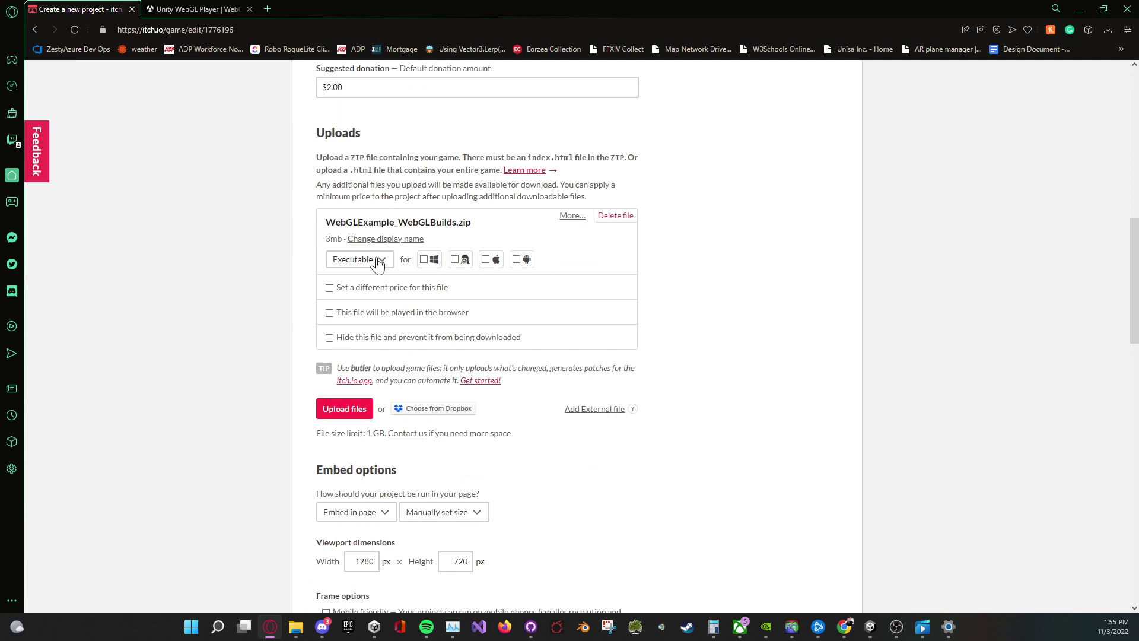
{"action": "scroll", "coordinate": [371, 261], "scroll_direction": "down", "scroll_amount": 1}
{"action": "scroll", "coordinate": [369, 263], "scroll_direction": "up", "scroll_amount": 1}
{"action": "scroll", "coordinate": [366, 262], "scroll_direction": "down", "scroll_amount": 10}
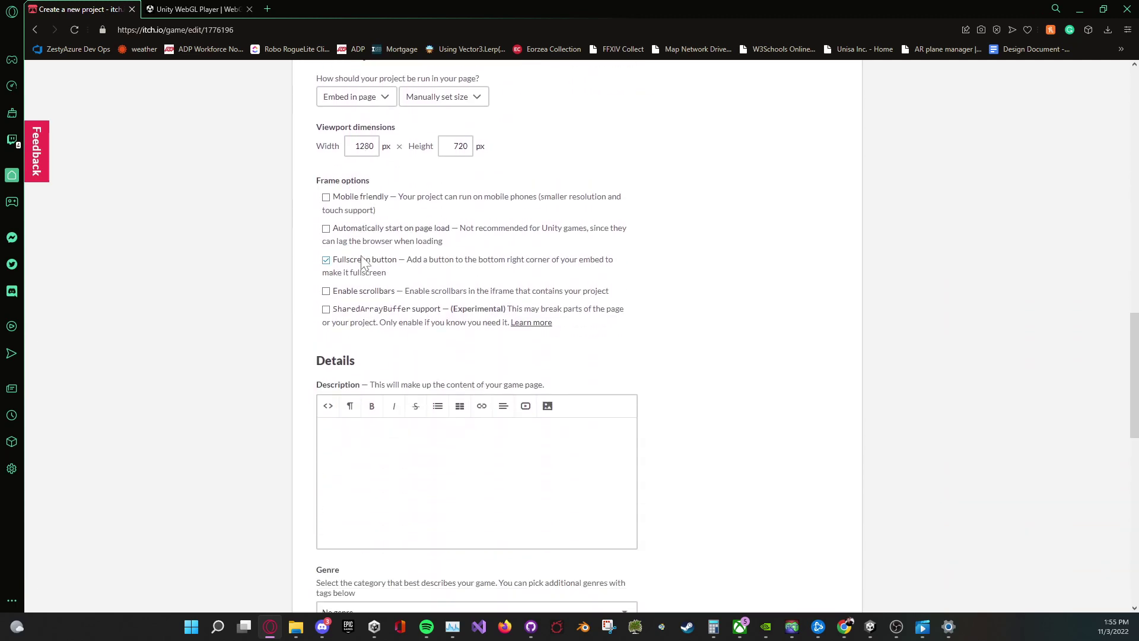
{"action": "scroll", "coordinate": [365, 263], "scroll_direction": "down", "scroll_amount": 8}
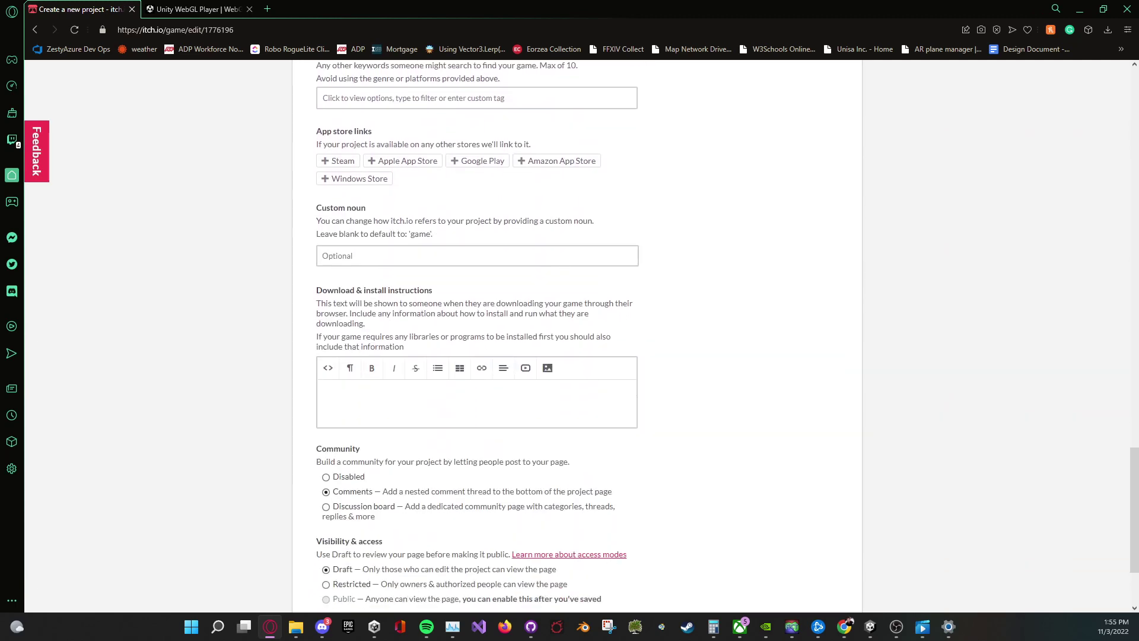
{"action": "scroll", "coordinate": [365, 263], "scroll_direction": "down", "scroll_amount": 1}
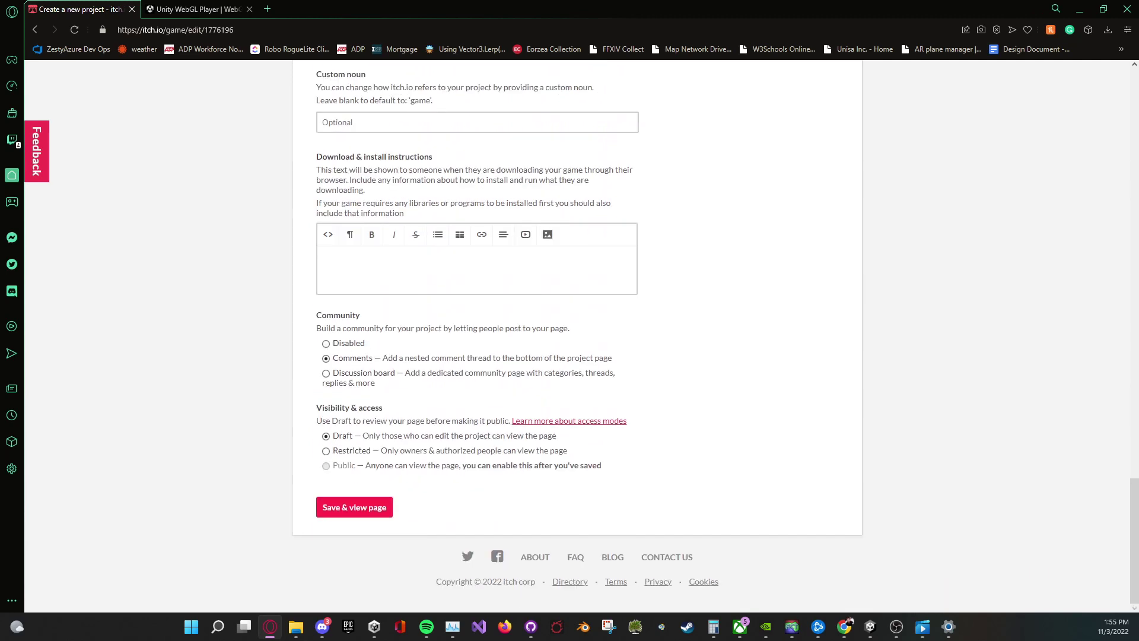
{"action": "left_click", "coordinate": [335, 514]}
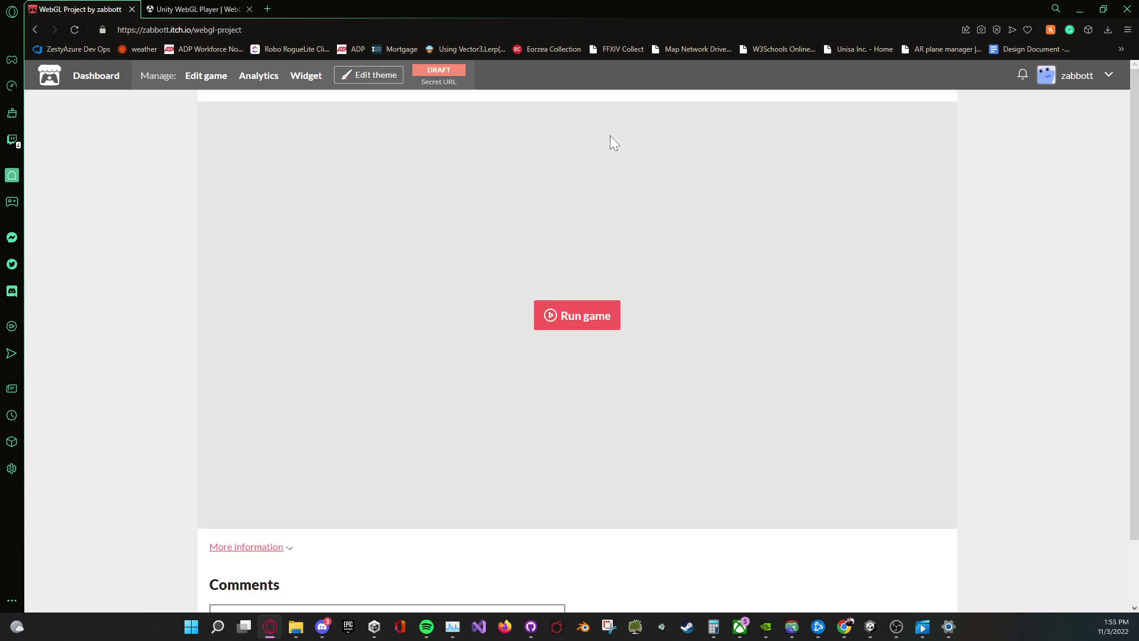
{"action": "left_click", "coordinate": [590, 309]}
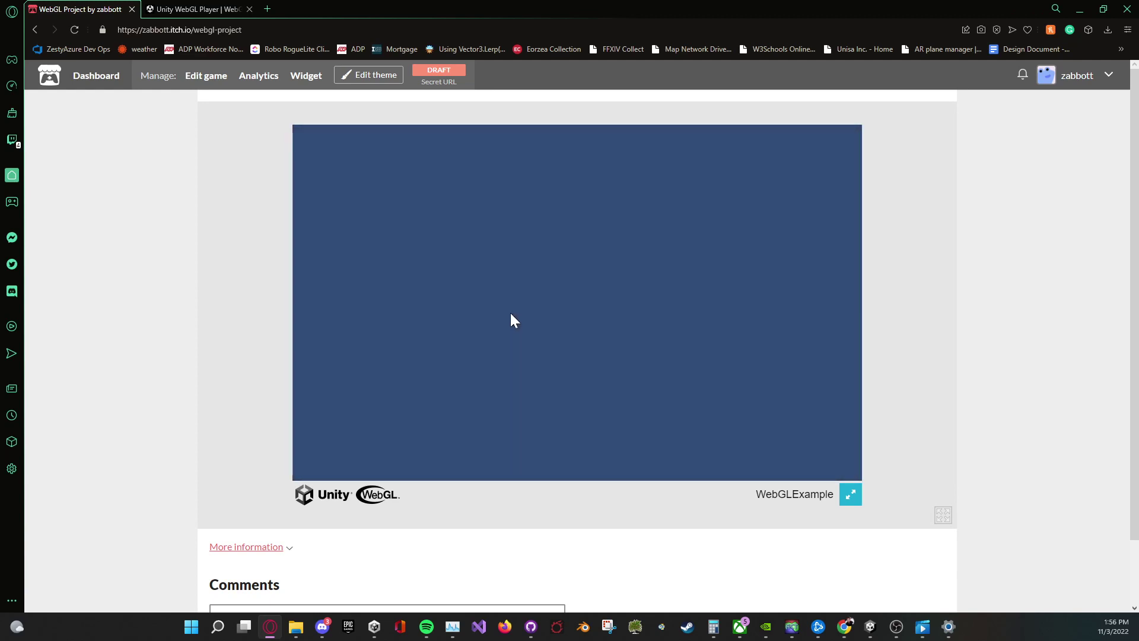
Return to the project's edit form, set Visibility & access to Public, and save the project.
{"action": "left_click", "coordinate": [35, 29]}
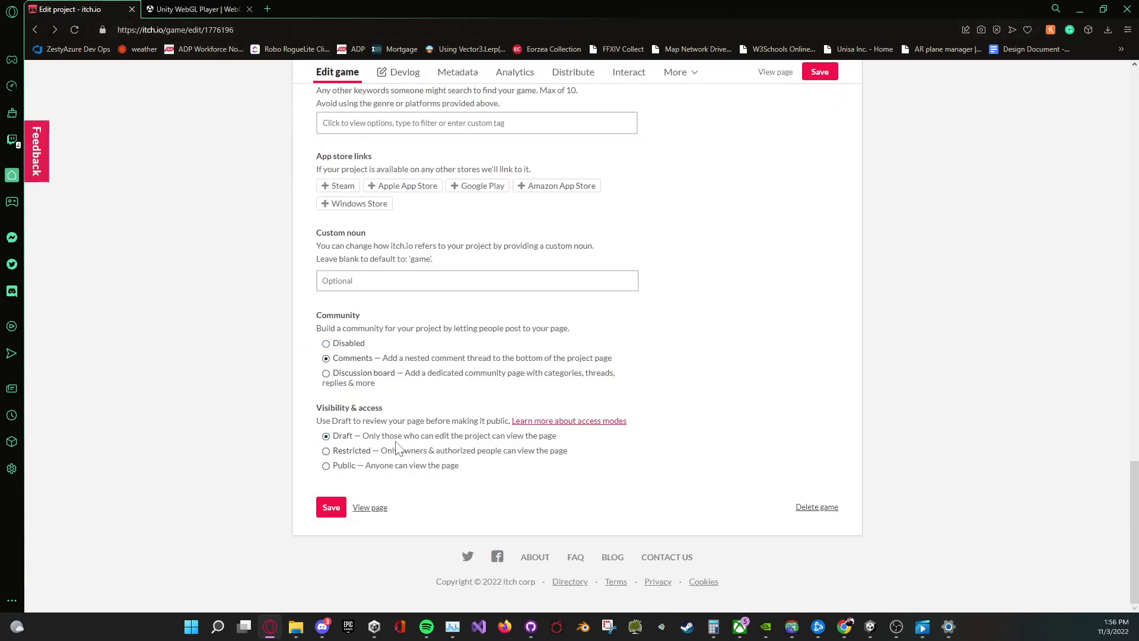
{"action": "left_click", "coordinate": [55, 30]}
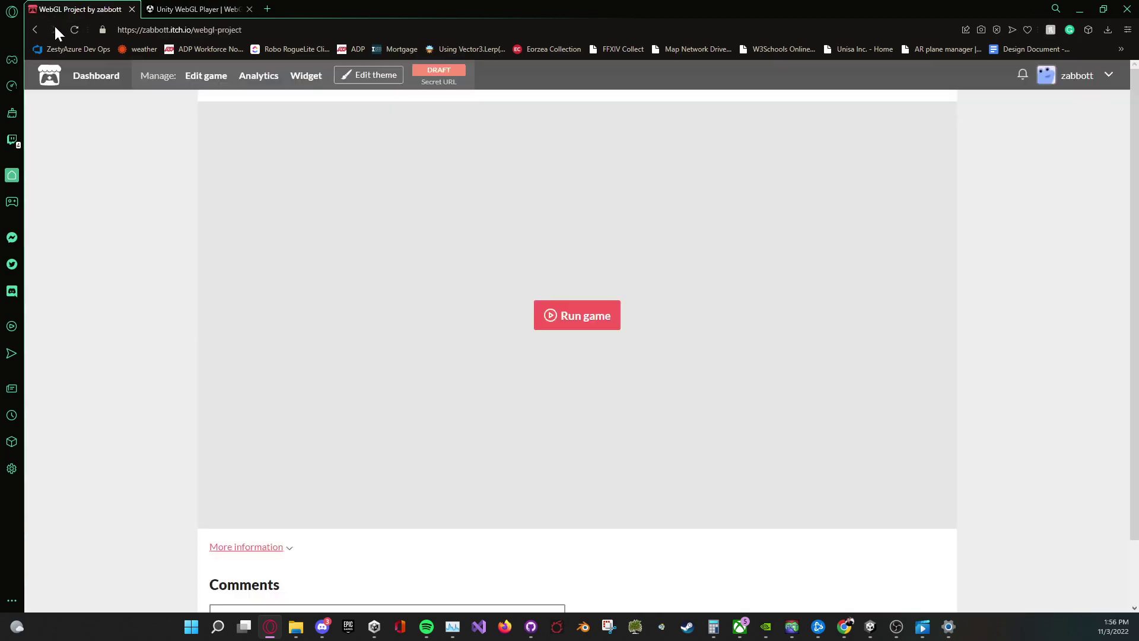
{"action": "left_click", "coordinate": [36, 29]}
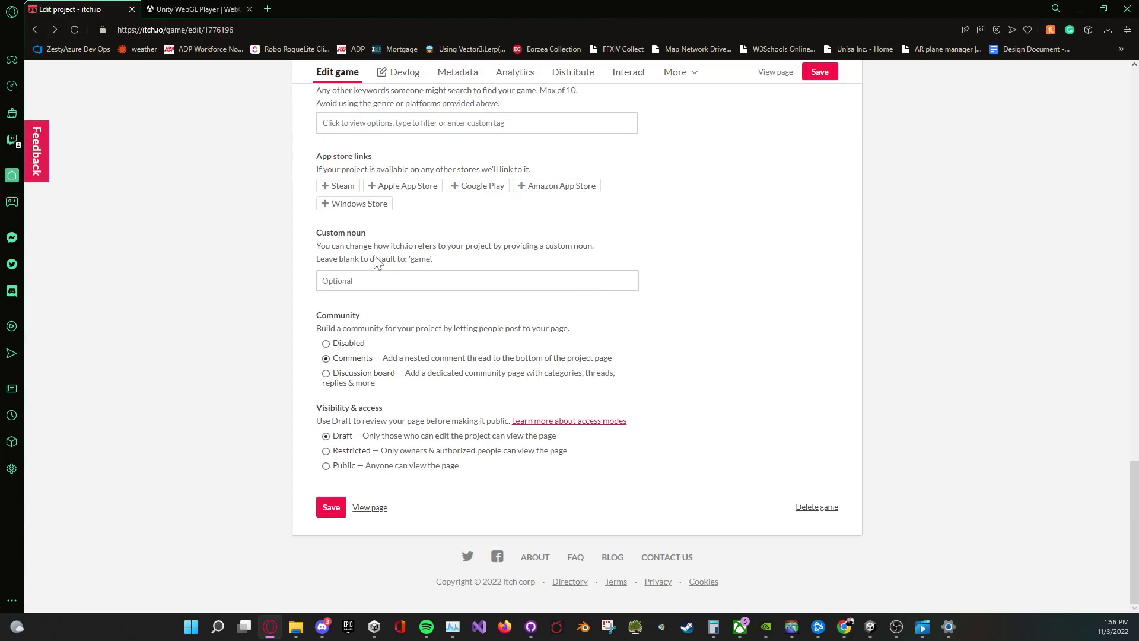
{"action": "scroll", "coordinate": [380, 264], "scroll_direction": "up", "scroll_amount": 20}
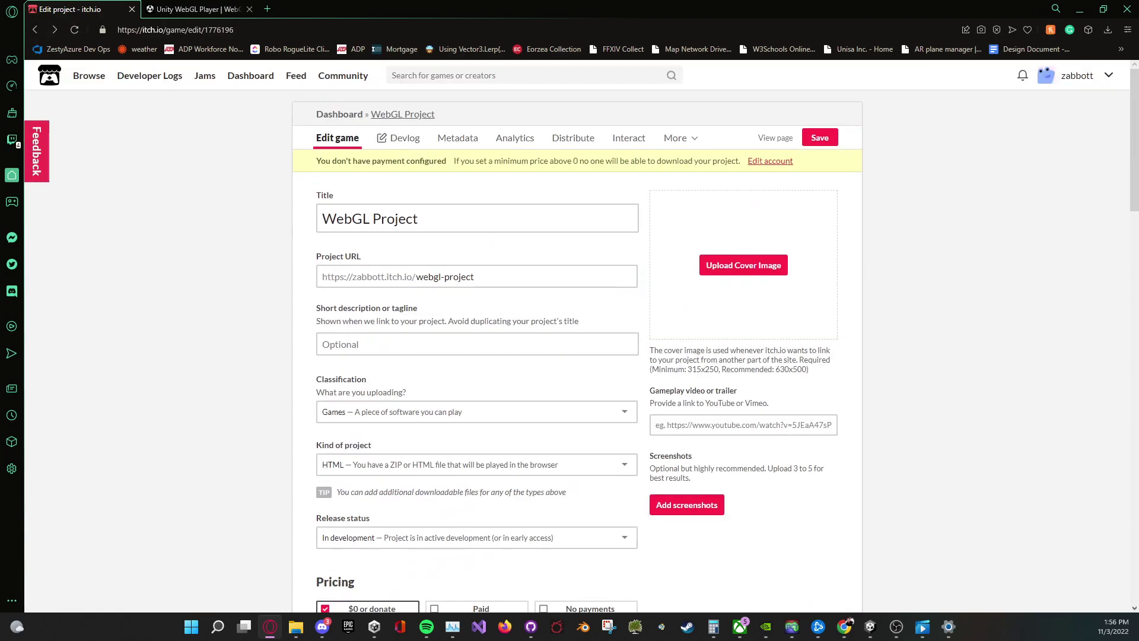
{"action": "scroll", "coordinate": [342, 216], "scroll_direction": "down", "scroll_amount": 20}
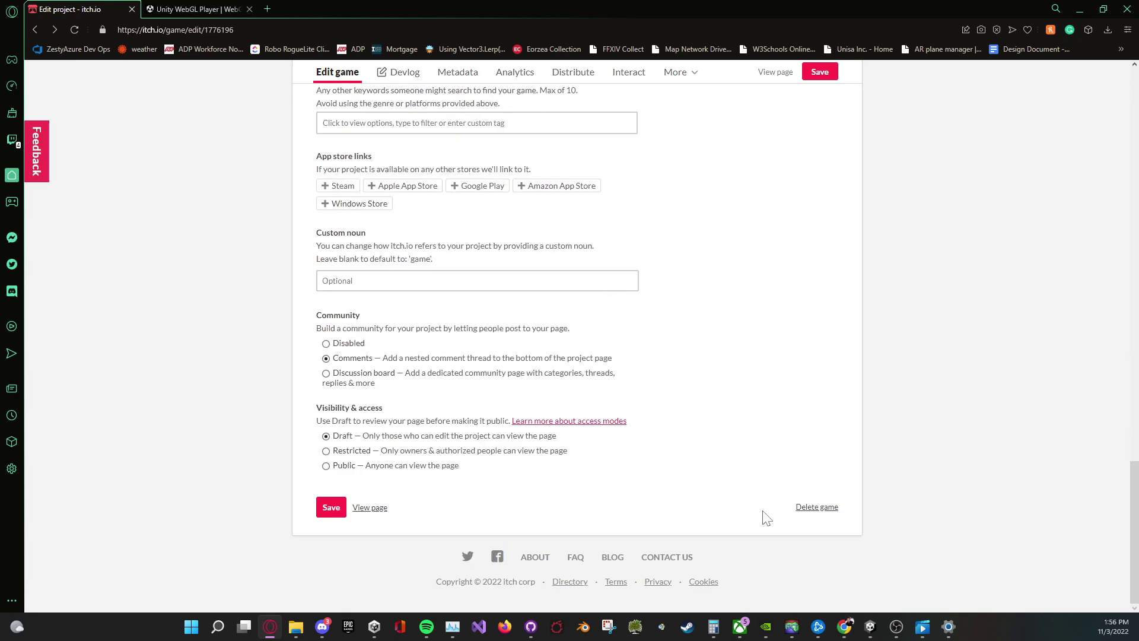
{"action": "left_click", "coordinate": [420, 468]}
{"action": "left_click", "coordinate": [326, 513]}
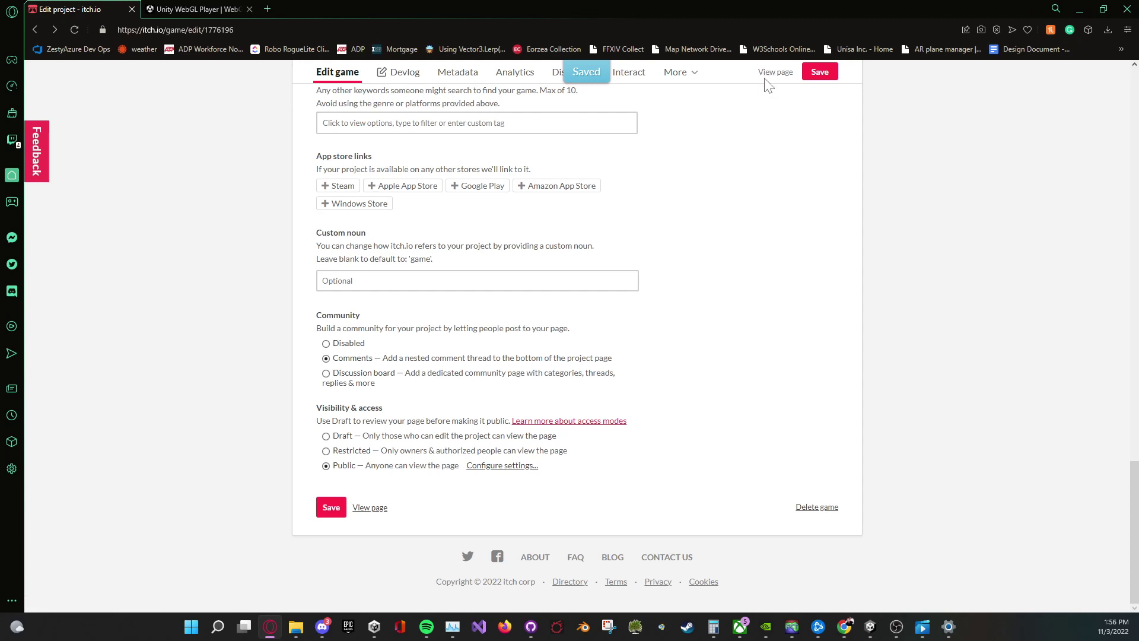
{"action": "left_click", "coordinate": [829, 77]}
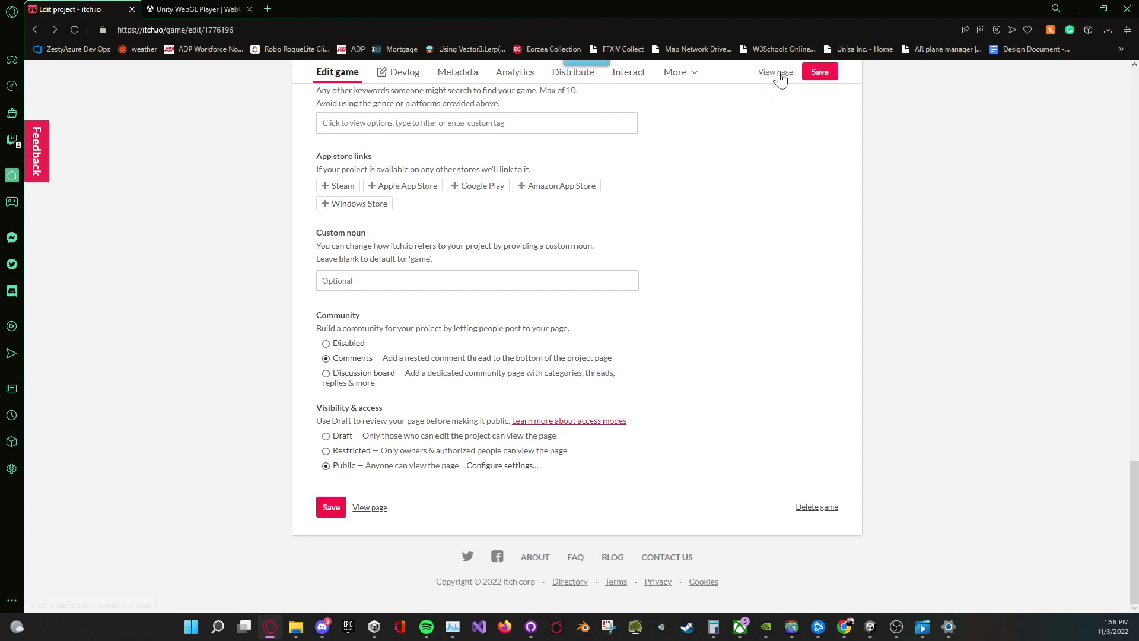
{"action": "left_click", "coordinate": [823, 80]}
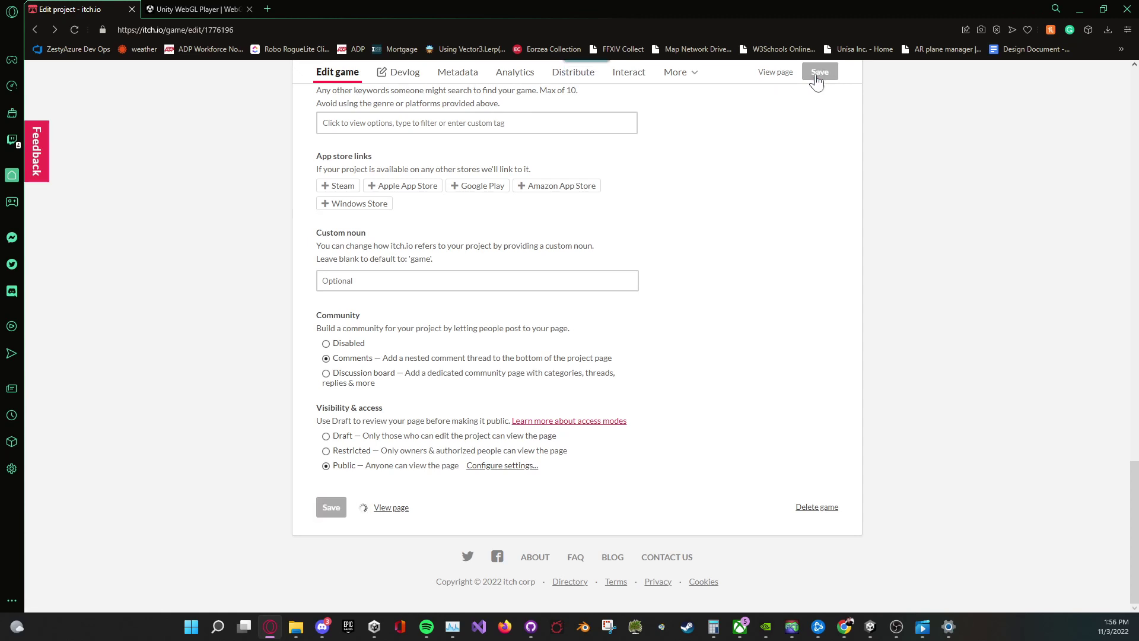
View the published project page and select its web address for sharing.
{"action": "left_click", "coordinate": [777, 72]}
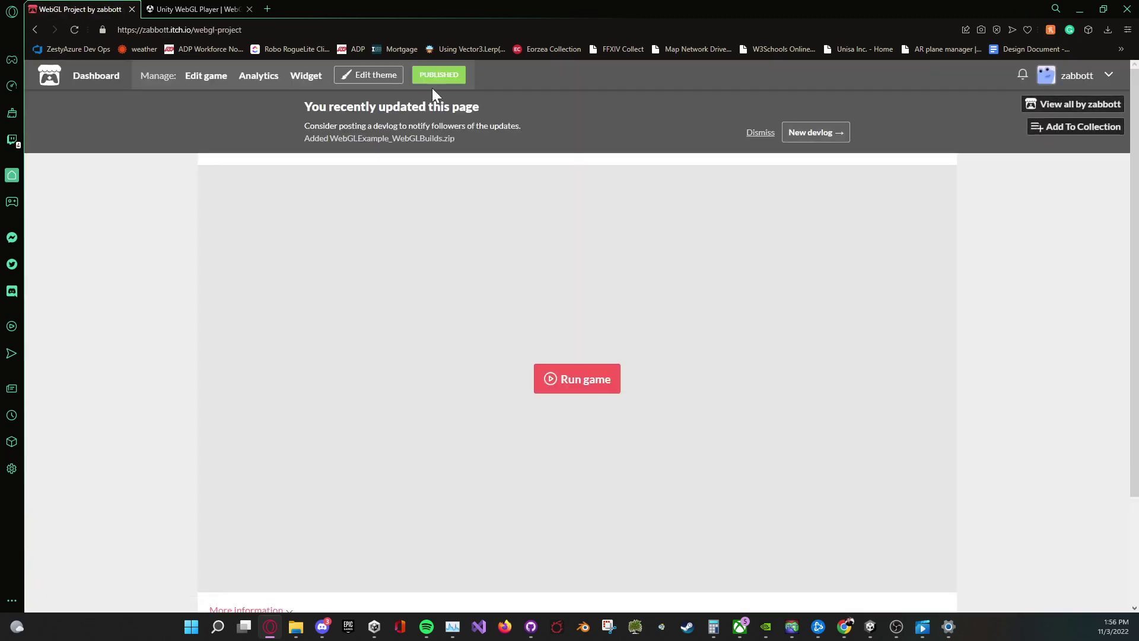
{"action": "left_click", "coordinate": [216, 30]}
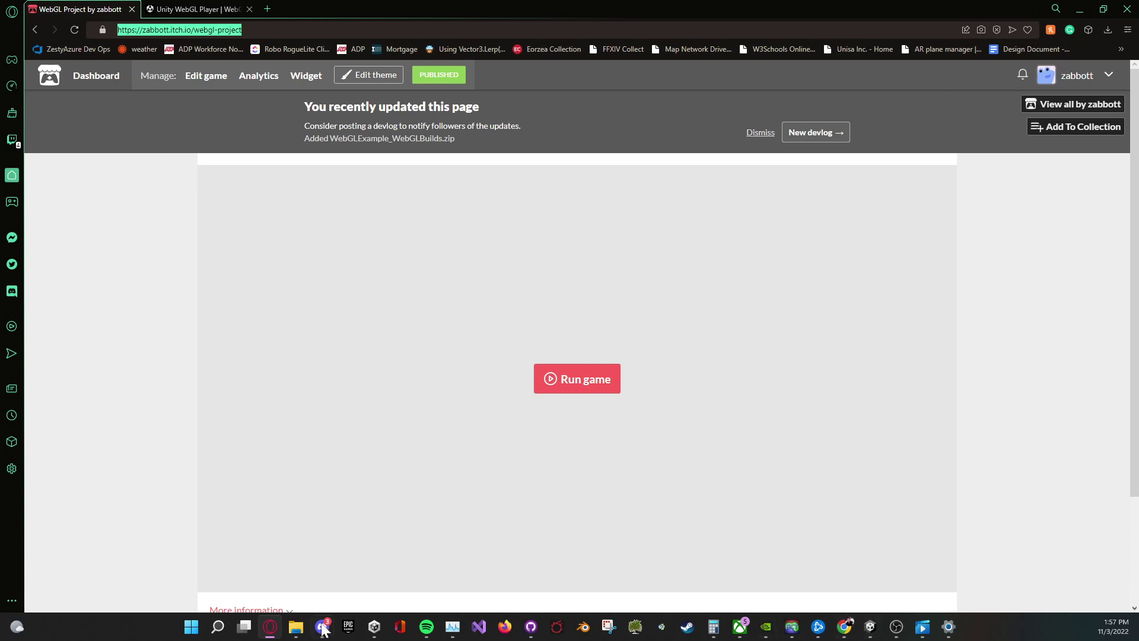
{"action": "mouse_move", "coordinate": [323, 627]}
{"action": "left_click", "coordinate": [896, 626]}
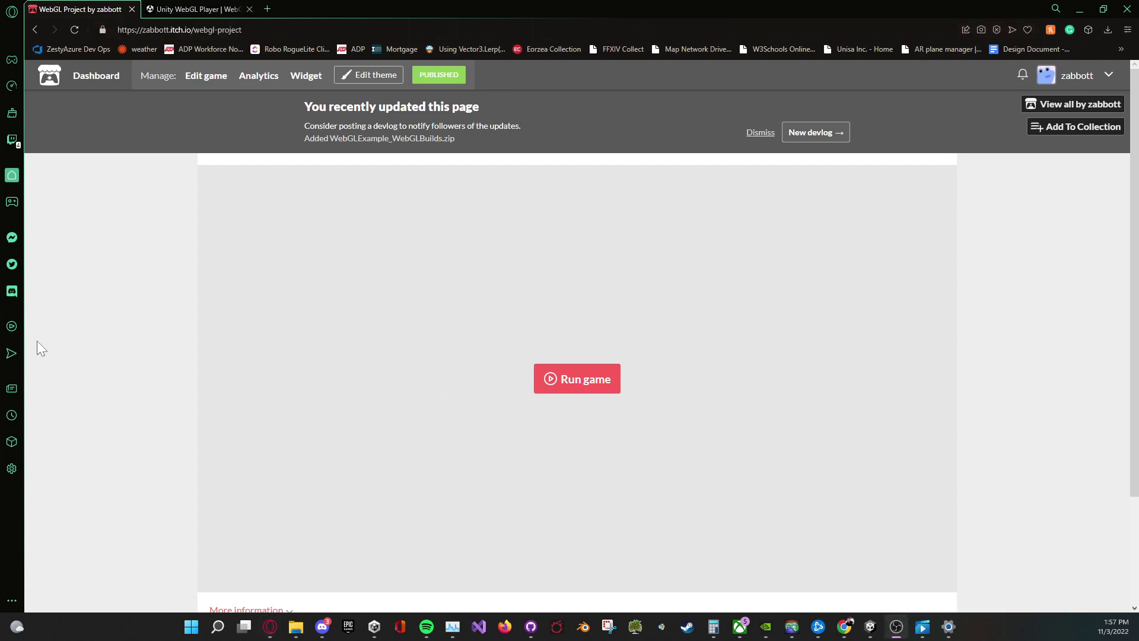